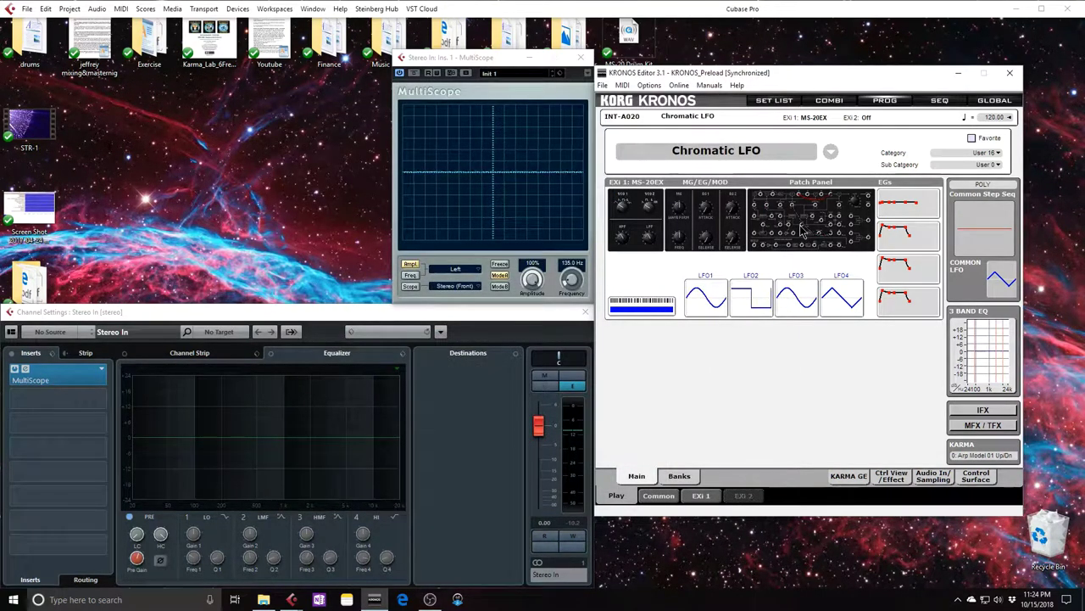
Step: On the MS-20EX patch panel, cable Wheel Out into the VCA Signal In jack
click(801, 231)
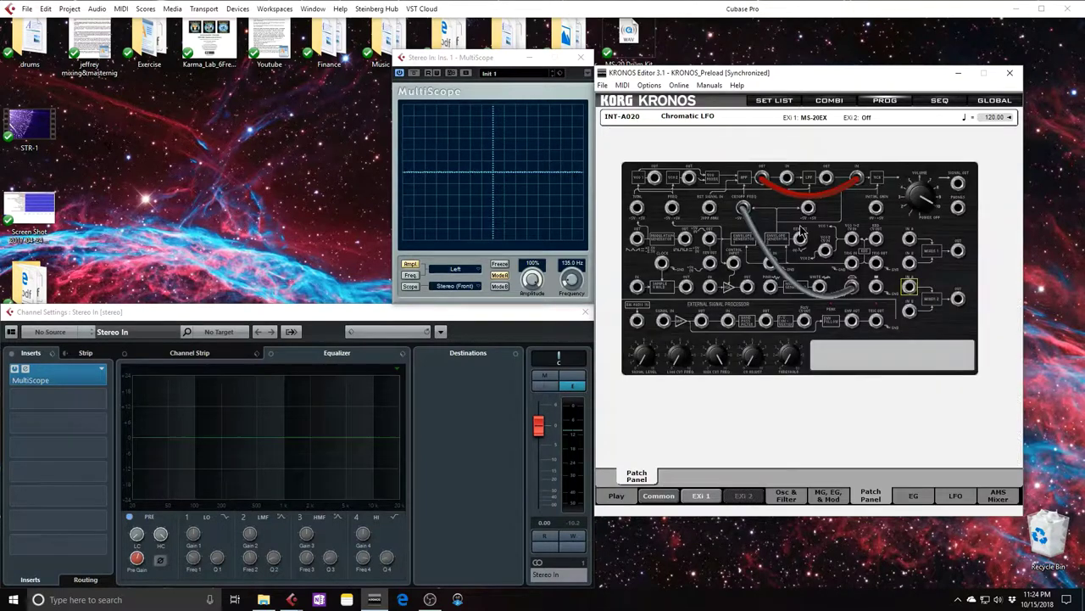
click(854, 289)
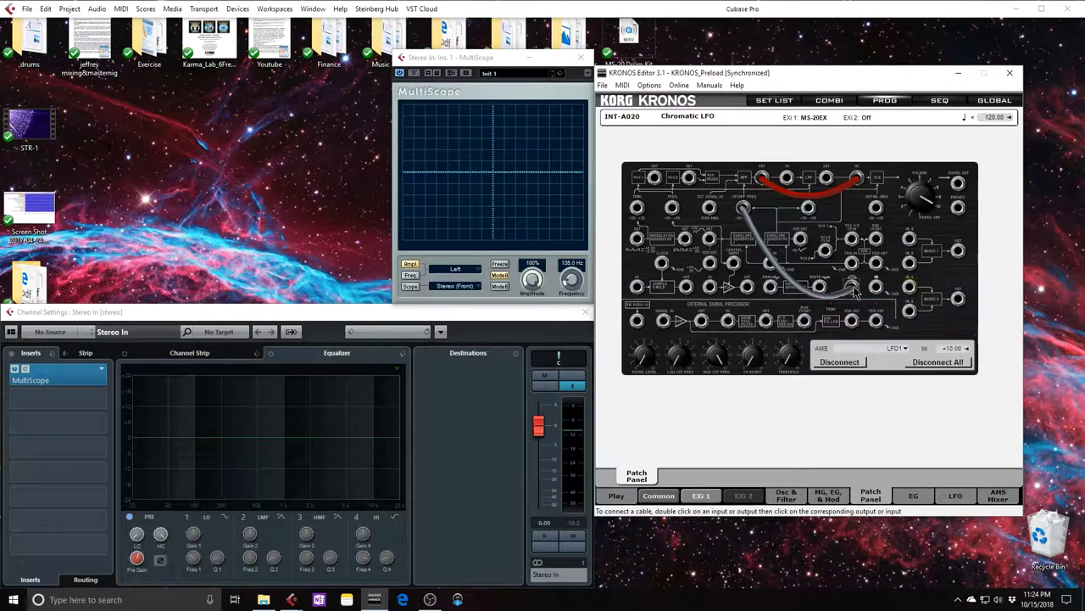
double_click(854, 289)
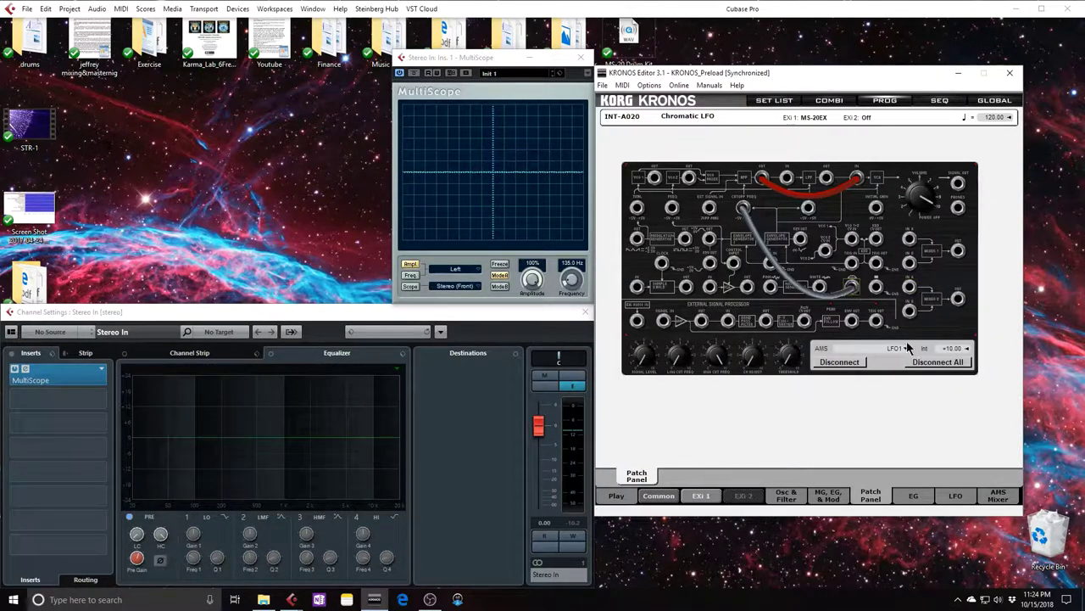
click(857, 178)
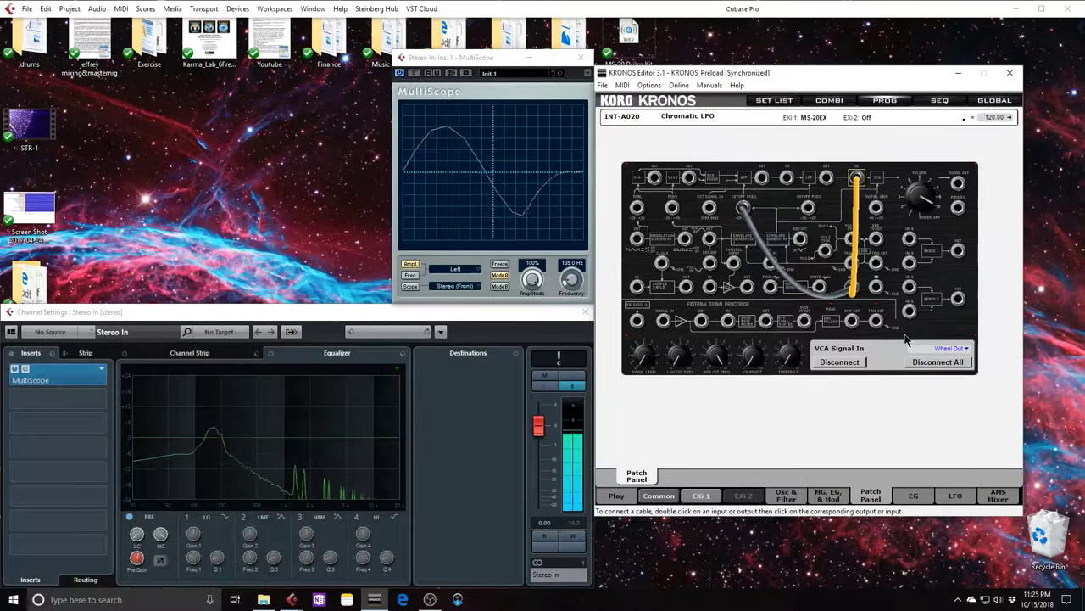
Step: Set EG4 as the intensity-mod AMS source for LFO1's frequency modulation
click(960, 501)
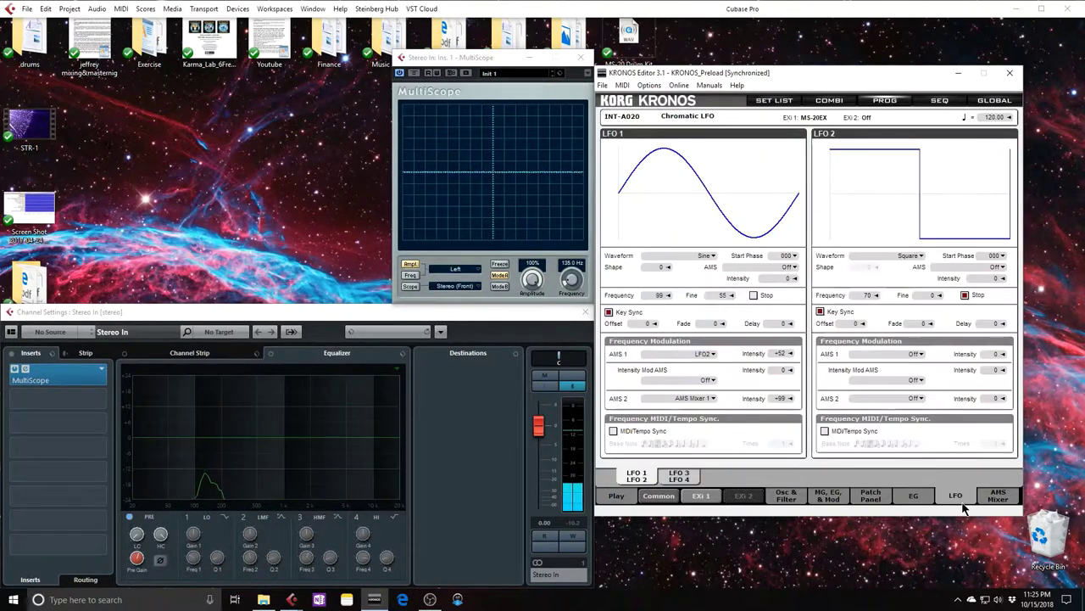
click(712, 382)
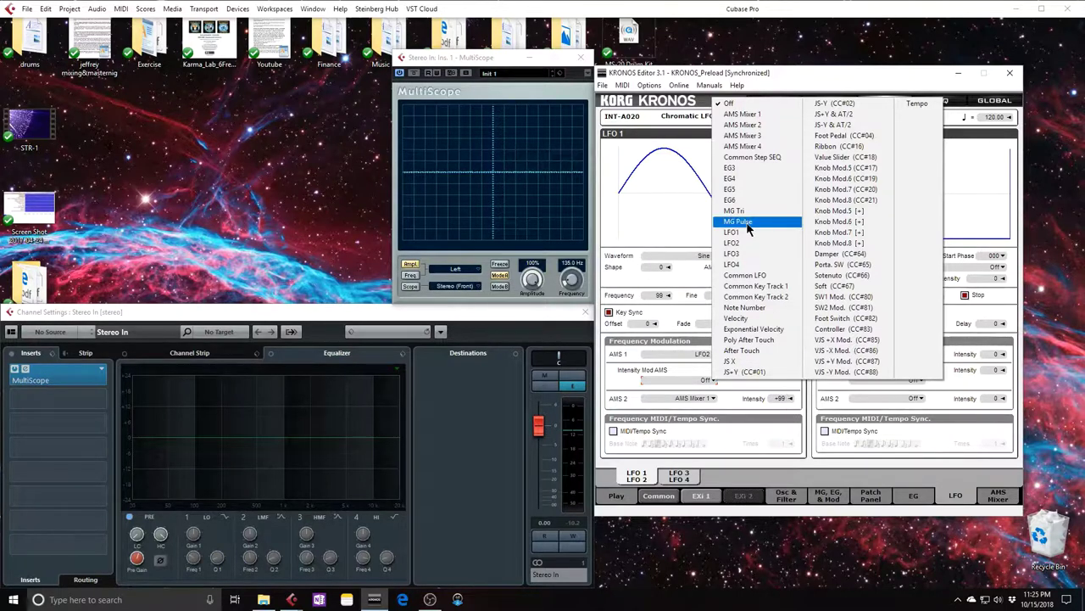
click(731, 178)
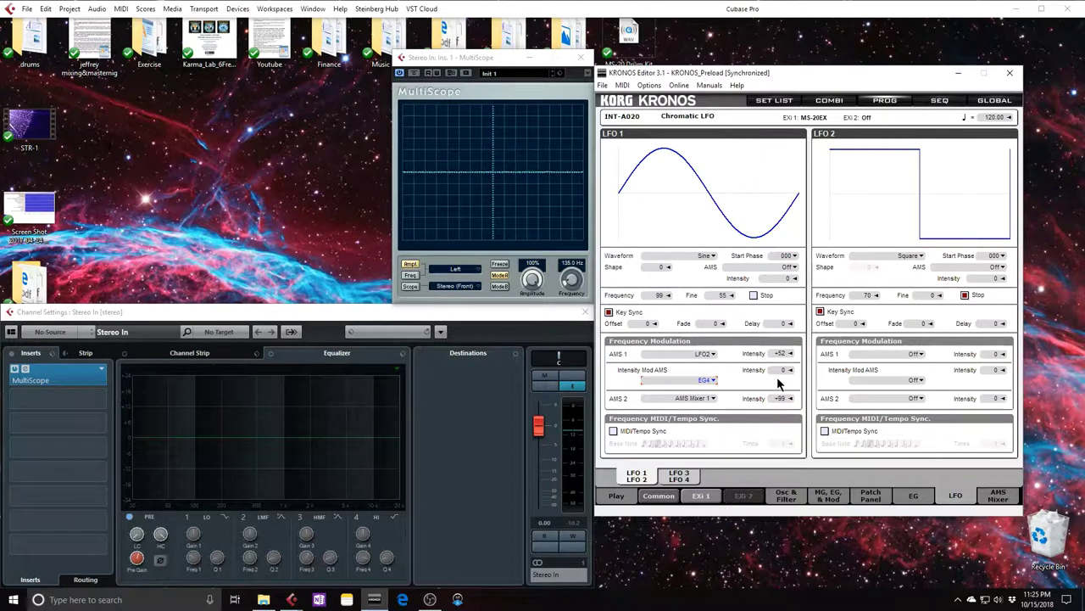
click(714, 381)
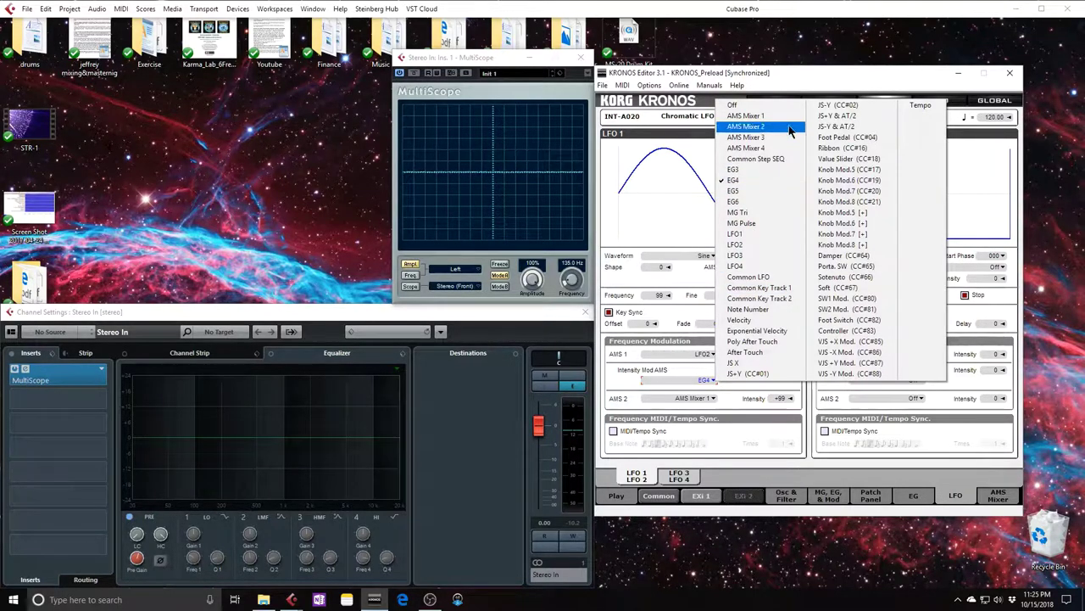
click(636, 371)
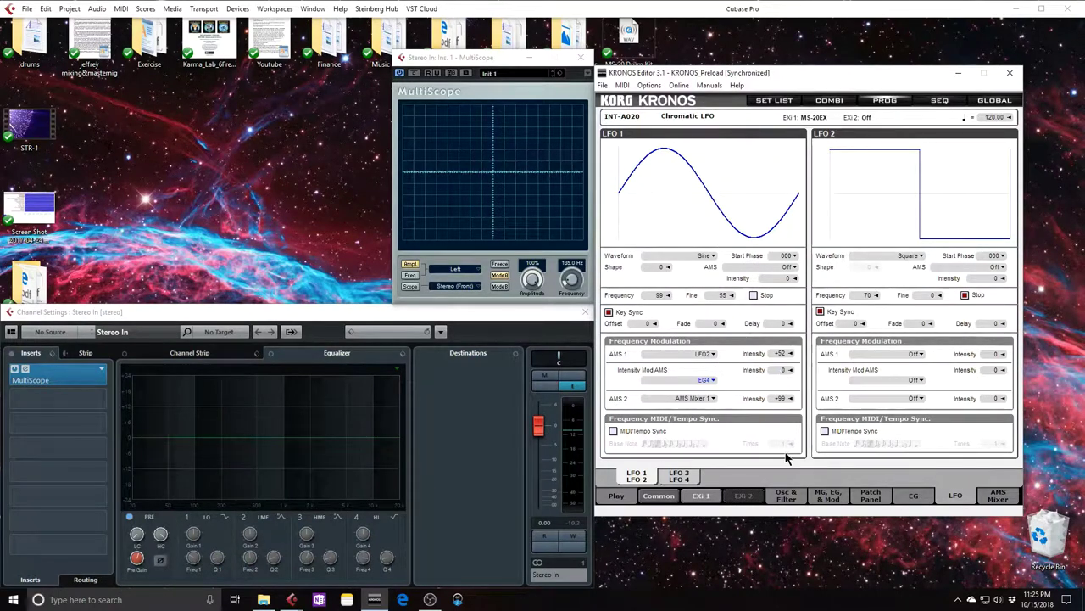
Step: Raise EG4's break and sustain levels to +99 on the EG page
click(915, 499)
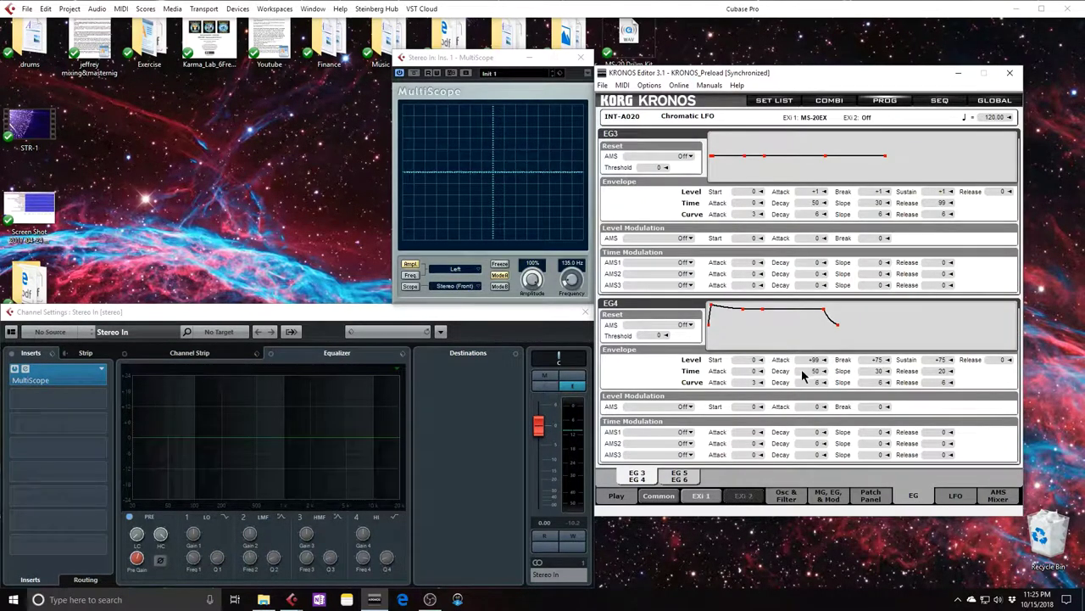
drag(858, 363, 868, 331)
drag(941, 359, 941, 335)
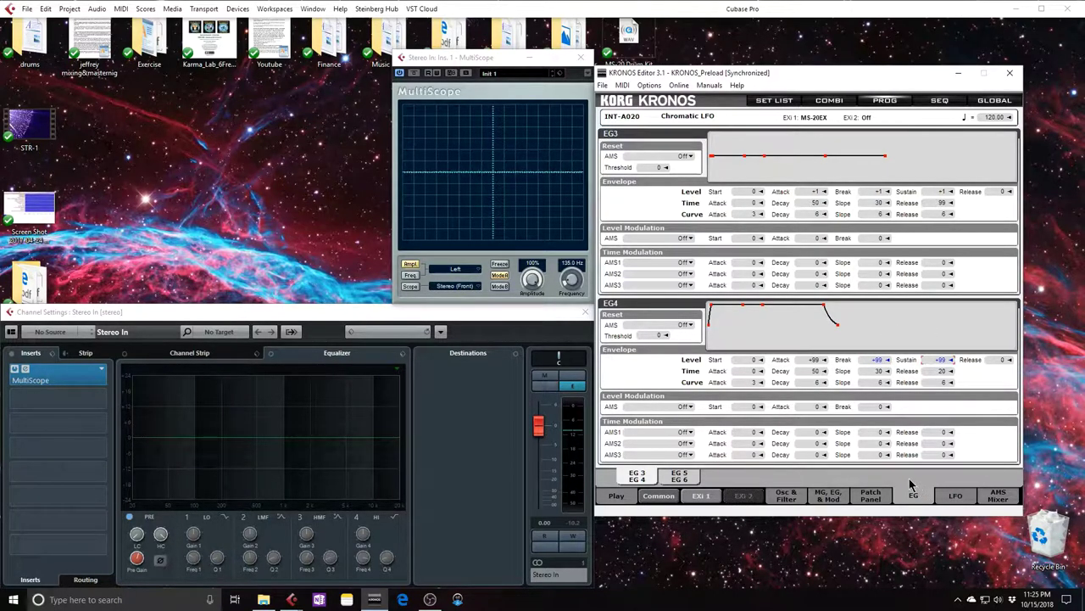
click(956, 504)
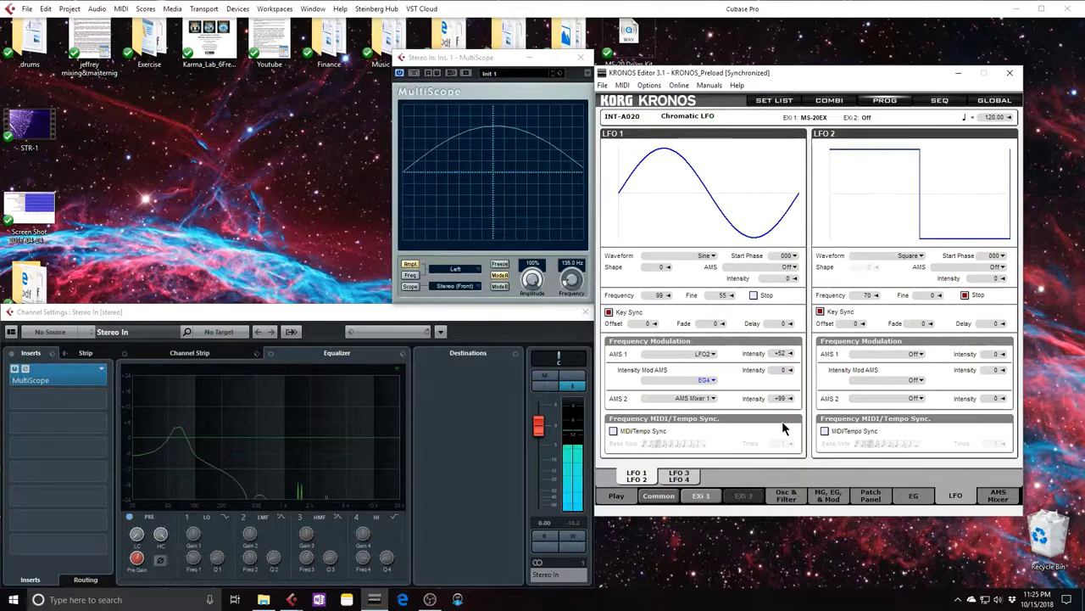
Step: Increase LFO1's EG4 intensity-mod amount to +59
click(779, 371)
mouse_move(781, 376)
mouse_down()
mouse_move(784, 220)
mouse_move(780, 388)
mouse_up()
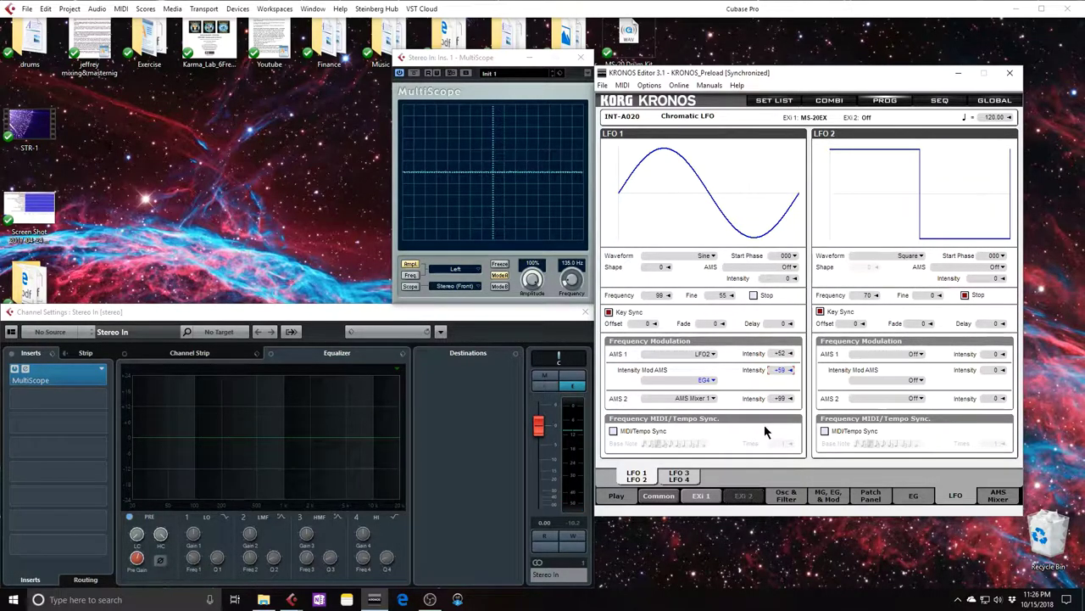
click(921, 500)
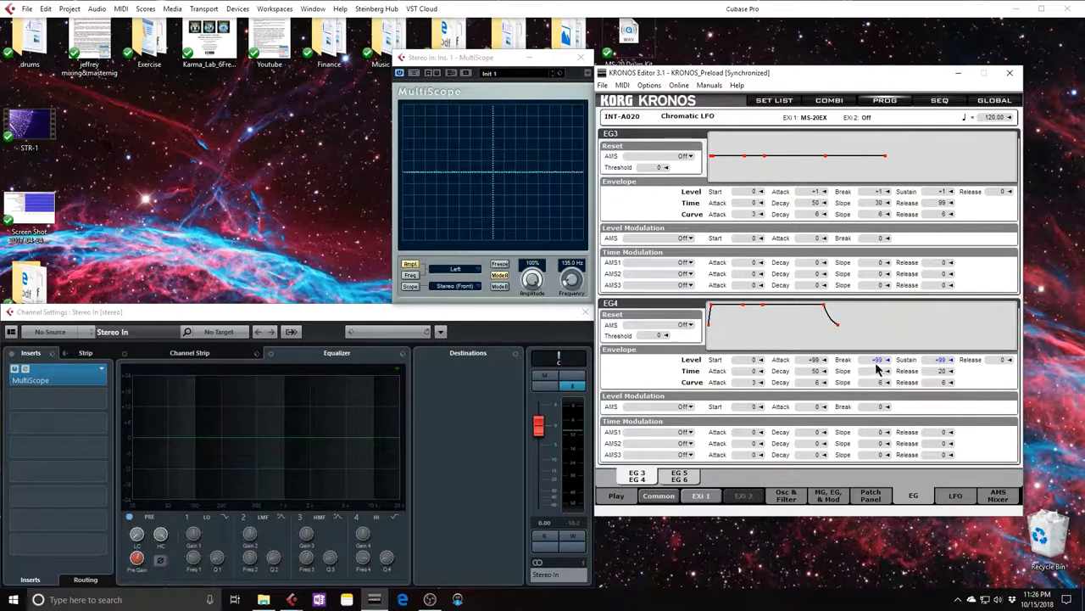
Step: Drop EG4's break and sustain levels to 0 and set its attack and decay times to 70
drag(880, 360, 875, 492)
drag(935, 363, 932, 498)
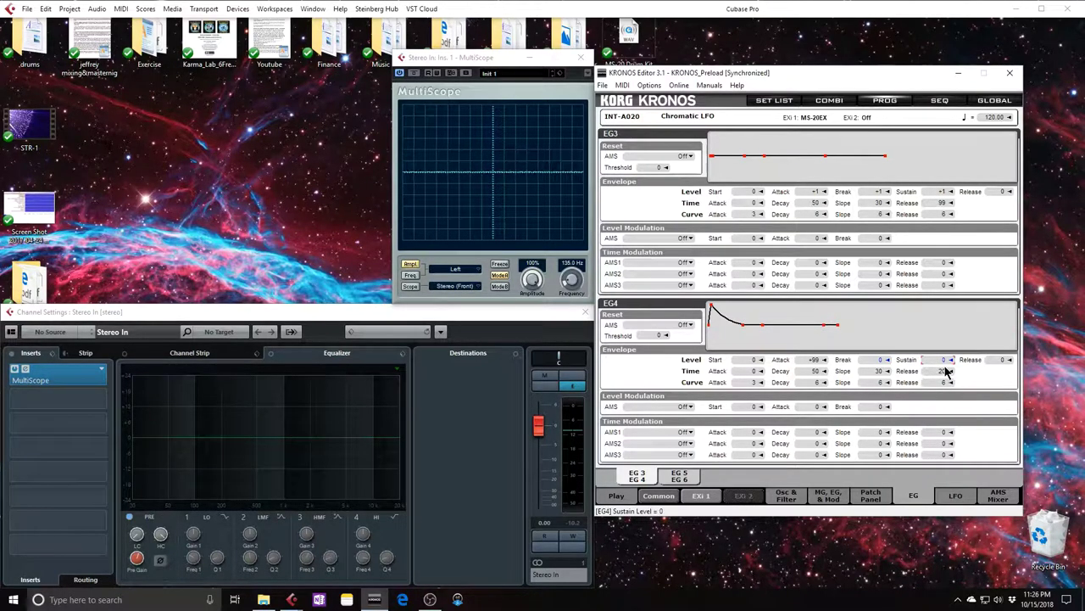
double_click(742, 372)
text(70)
key(Return)
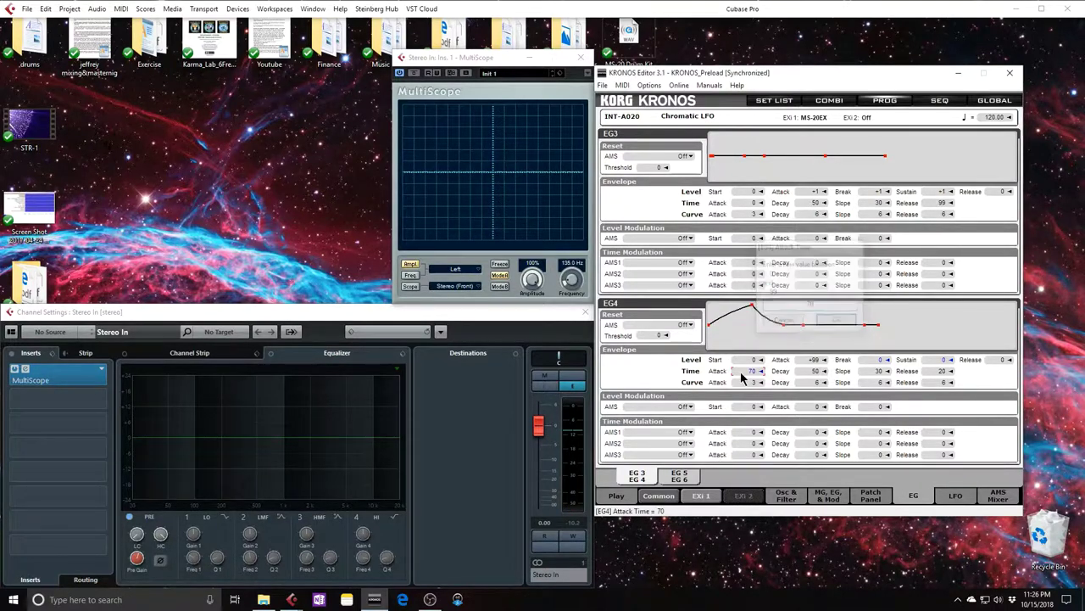
click(810, 373)
double_click(810, 373)
text(70)
key(Return)
Step: Make EG4's attack and decay curves linear and switch the scope to a frequency spectrum
drag(748, 383, 778, 488)
drag(809, 384, 801, 473)
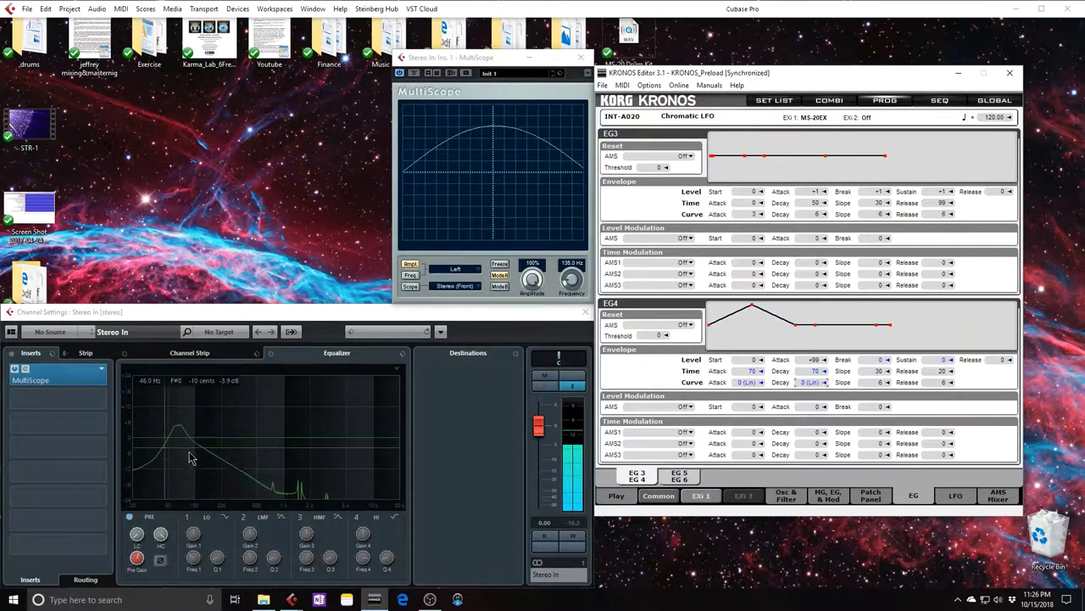
click(410, 275)
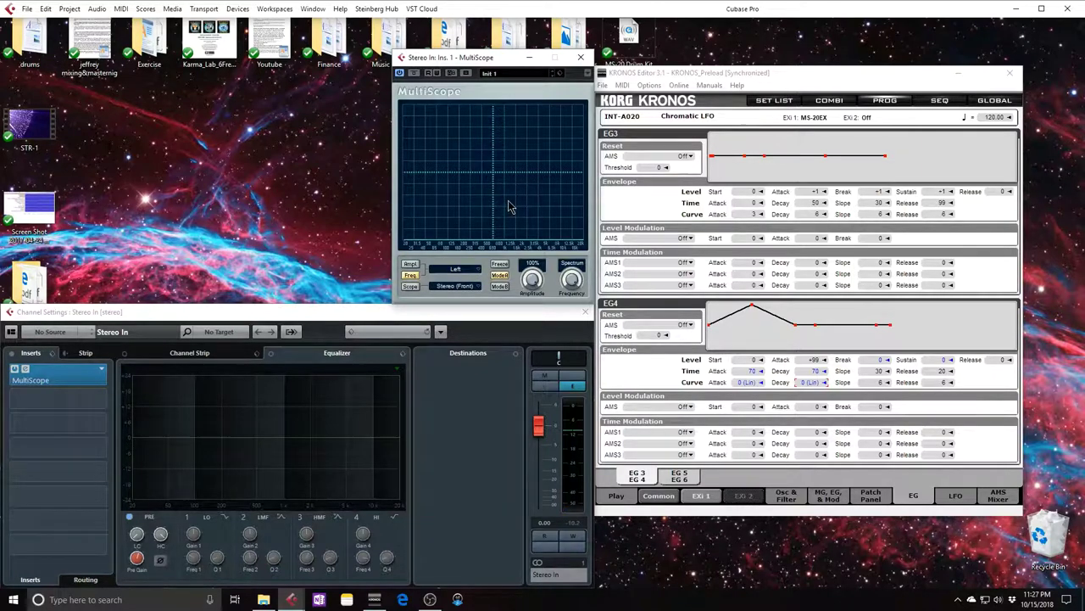
Step: In Program Basic, set the EXi2 instrument to MOD-7 Waveshaping VPM Synthesizer
click(660, 496)
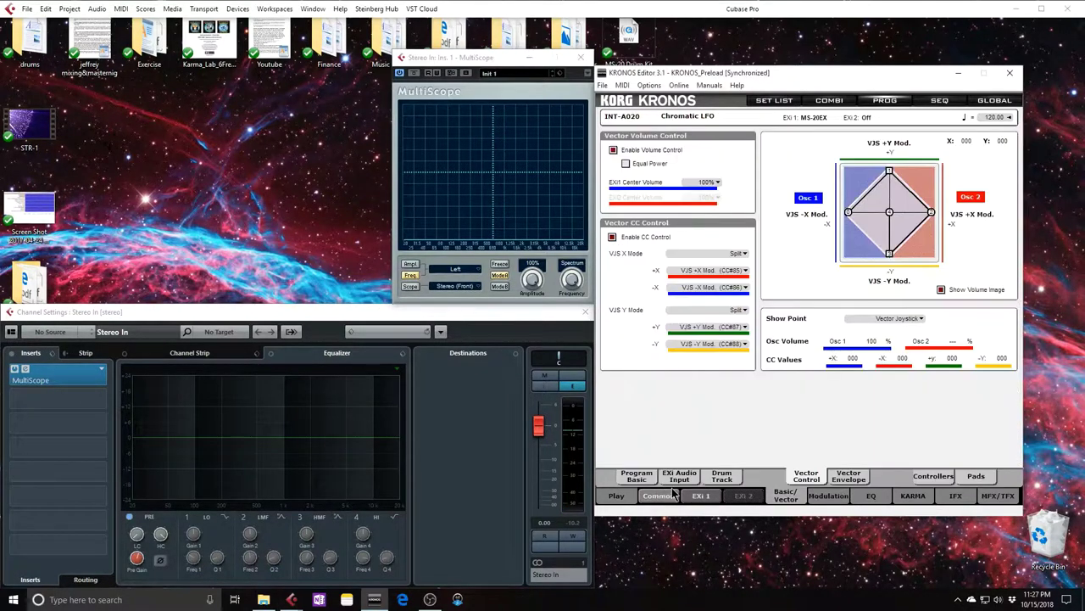
click(643, 476)
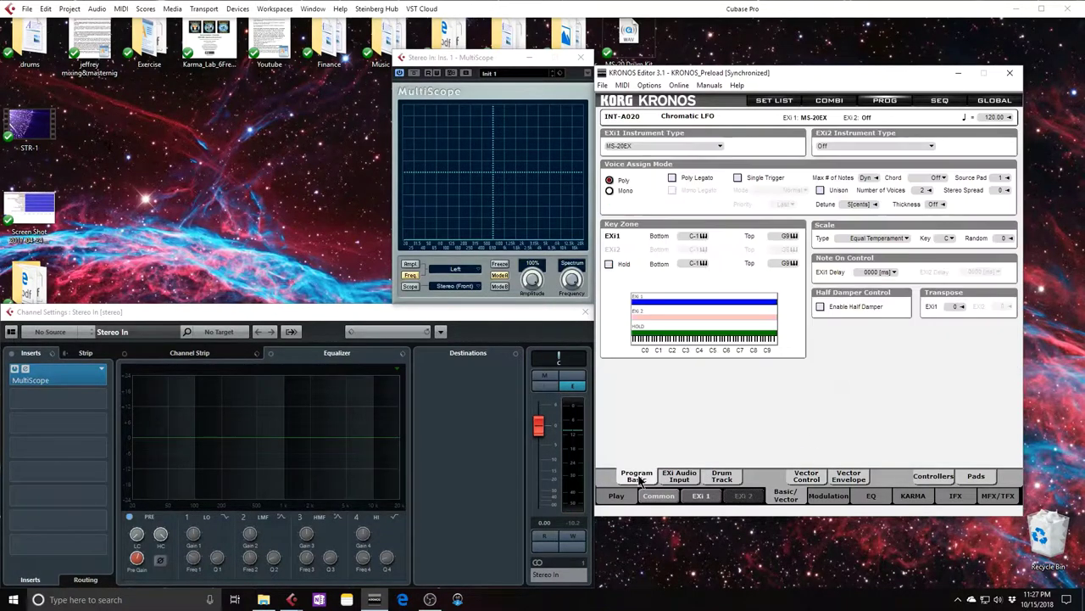
click(932, 147)
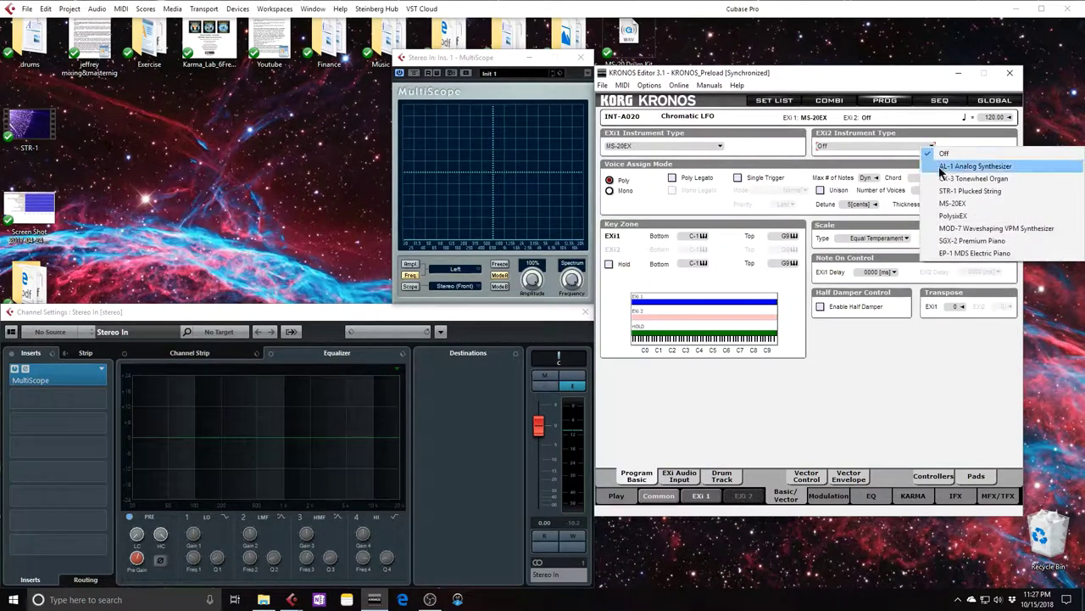
click(956, 227)
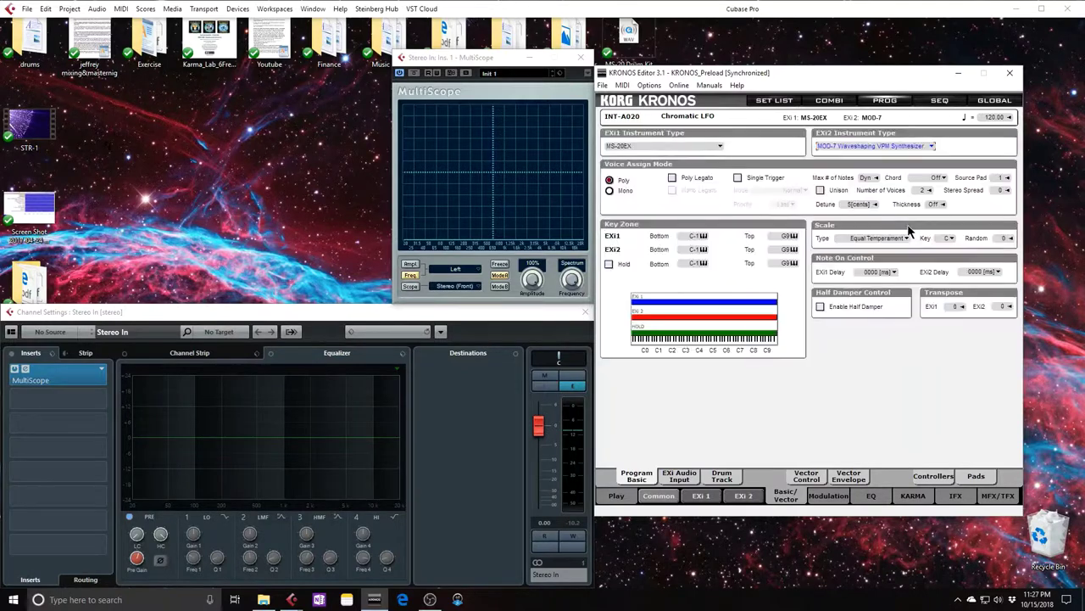
click(808, 478)
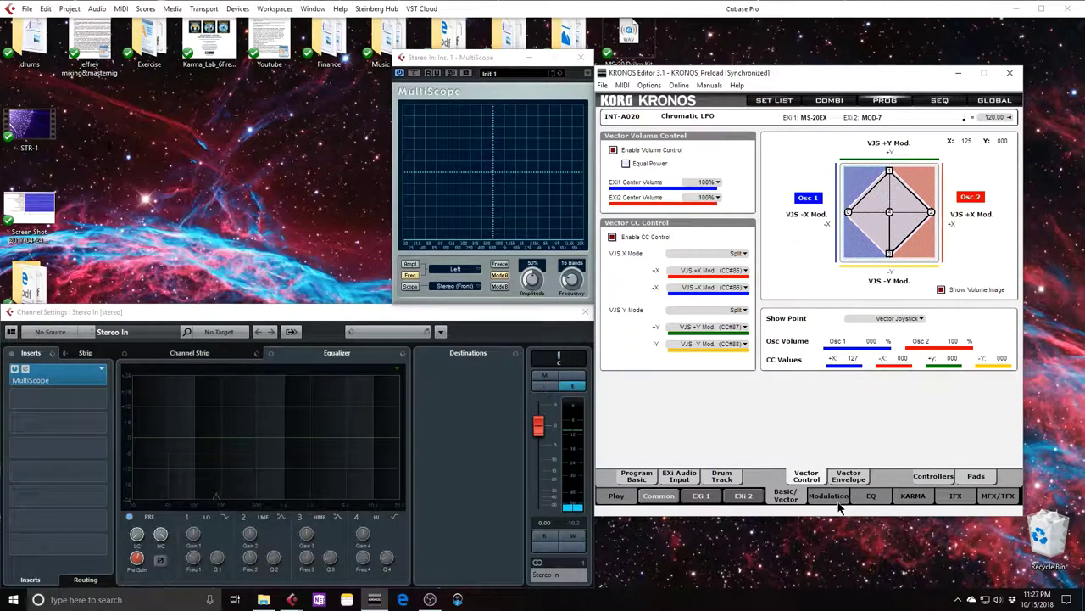
Step: Set the output envelope of MOD-7 VPM Osc 1 to None
click(757, 498)
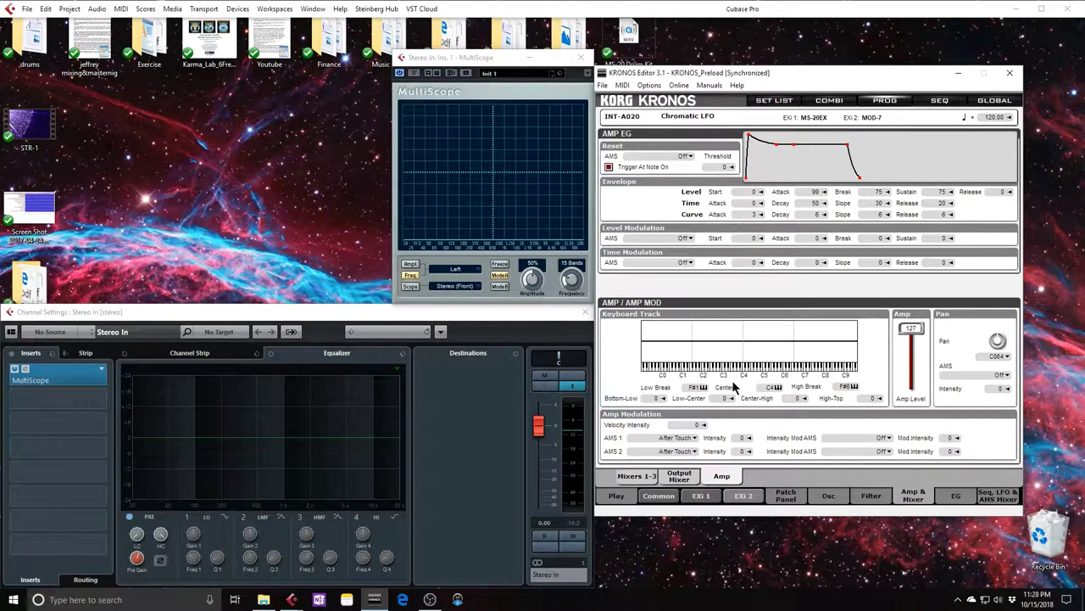
click(842, 504)
click(766, 477)
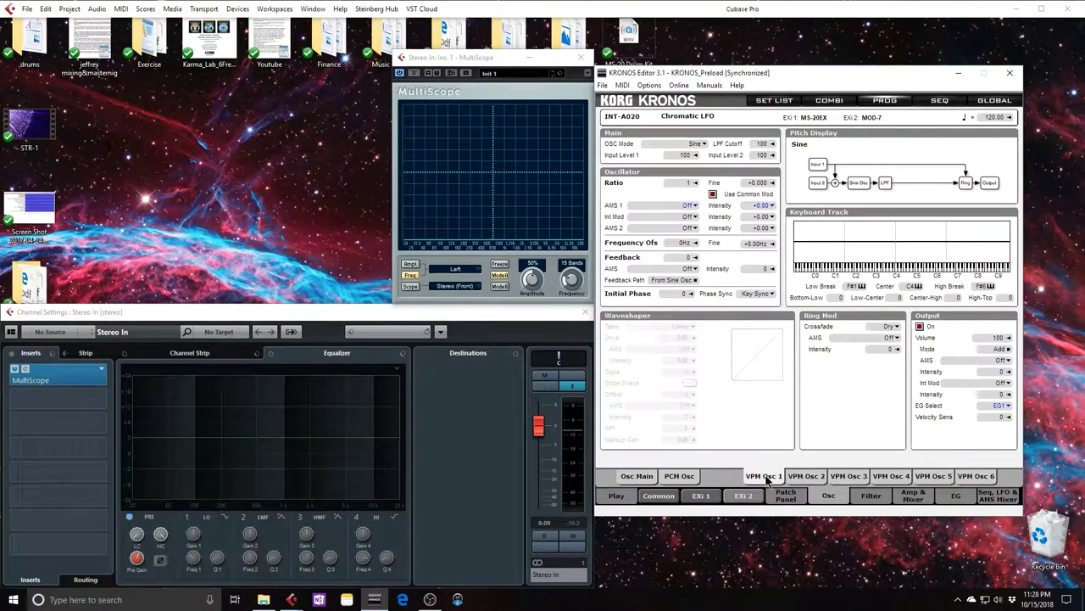
click(1007, 406)
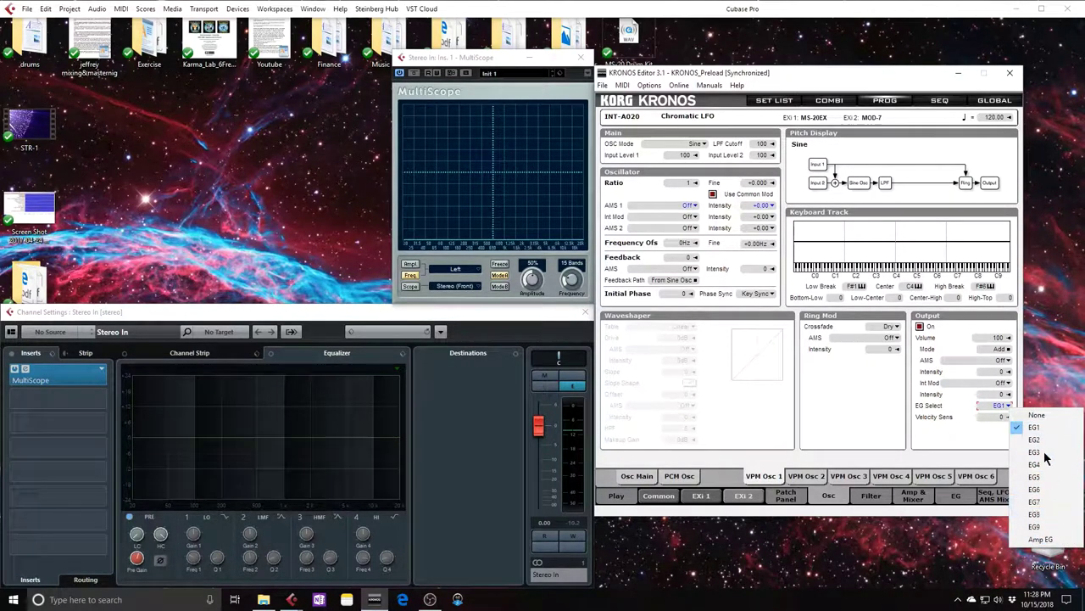
click(1036, 415)
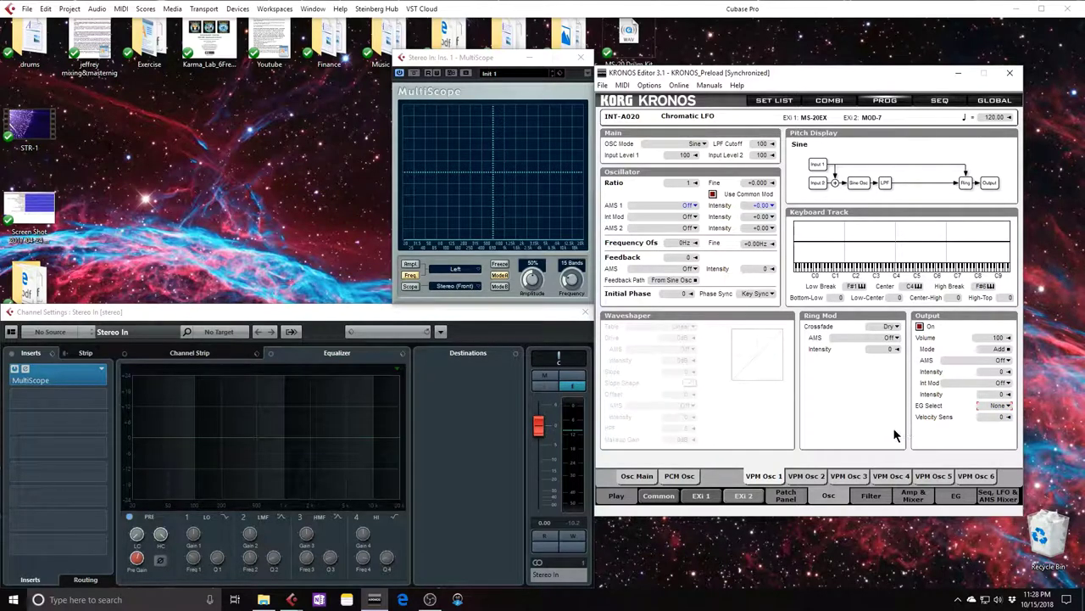
Step: Choose EG1 as the oscillator's first modulation source and open the Music Calculations folder
click(704, 208)
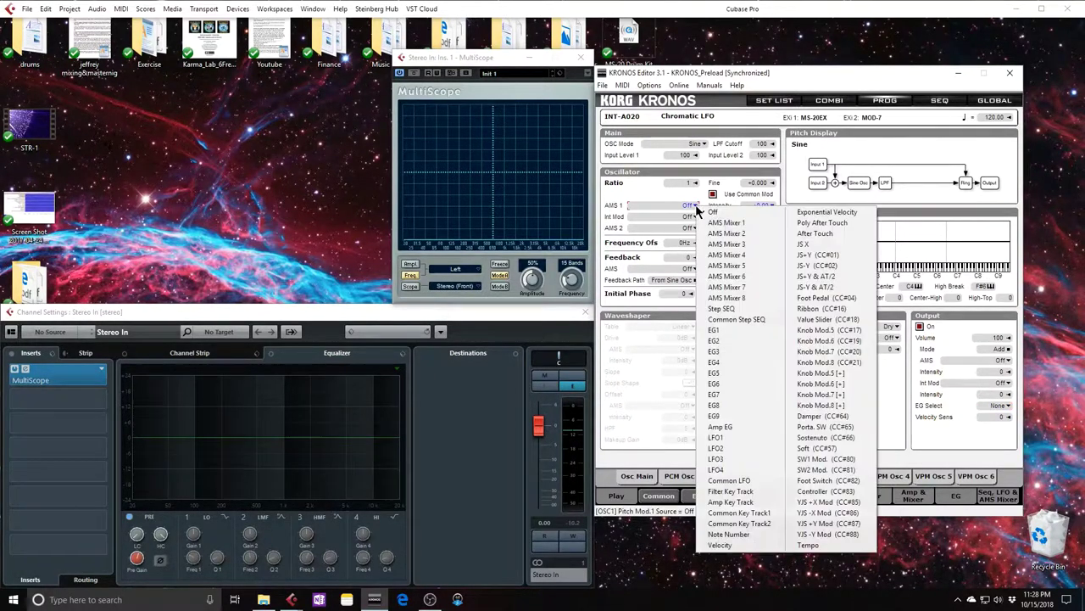
click(713, 331)
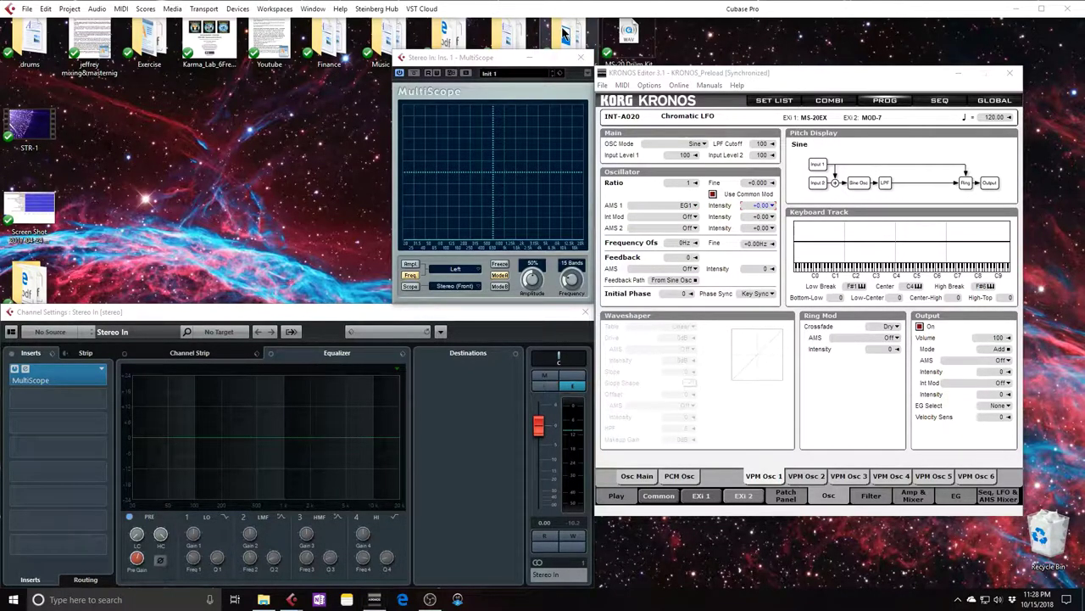
click(263, 599)
Step: View the Fc Chart.png note-to-frequency chart, then close Photos and the Music Calculations folder
double_click(642, 273)
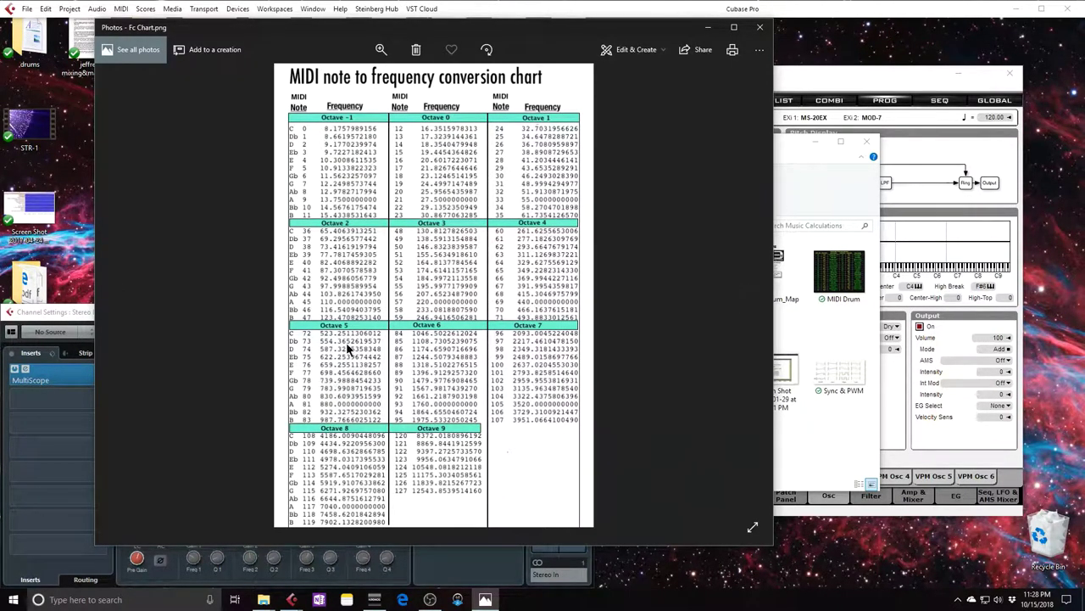
click(761, 28)
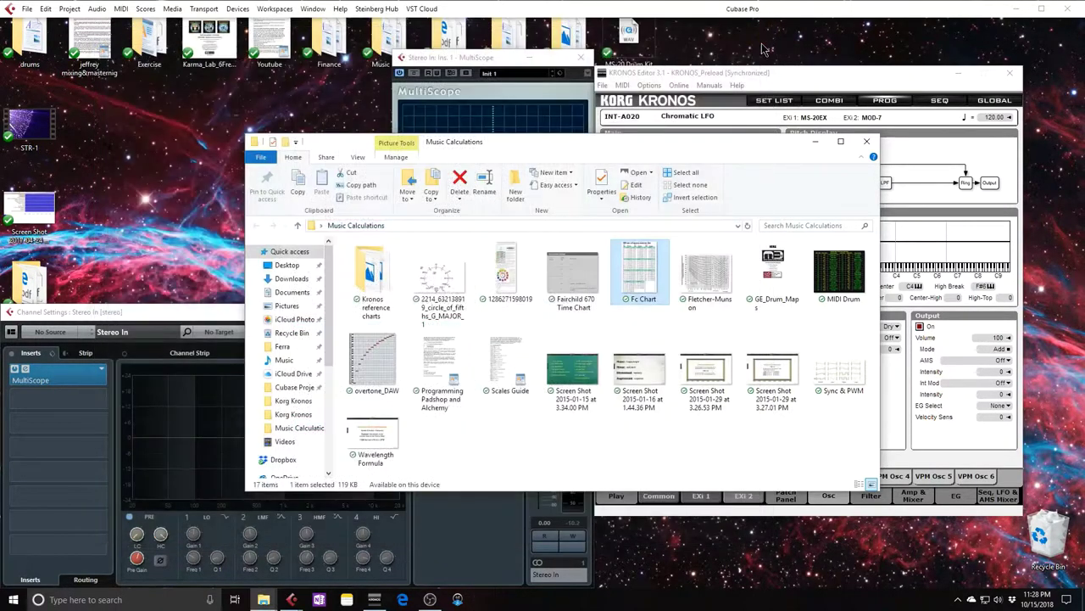
click(866, 141)
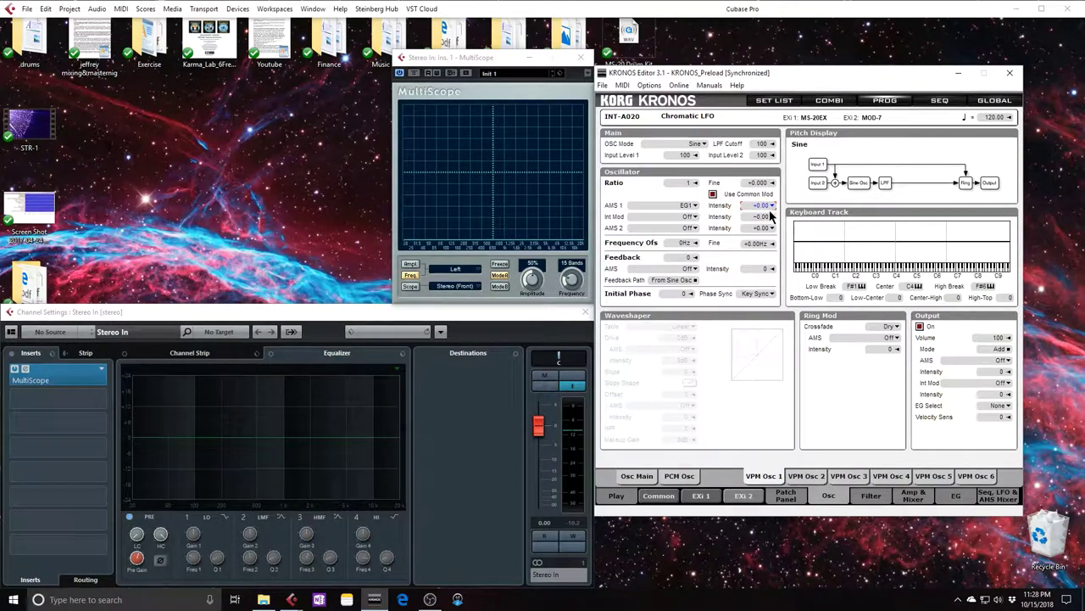
Step: Set VPM Osc 1's AMS 1 (EG1 pitch modulation) intensity to +43
double_click(761, 206)
text(43)
key(Return)
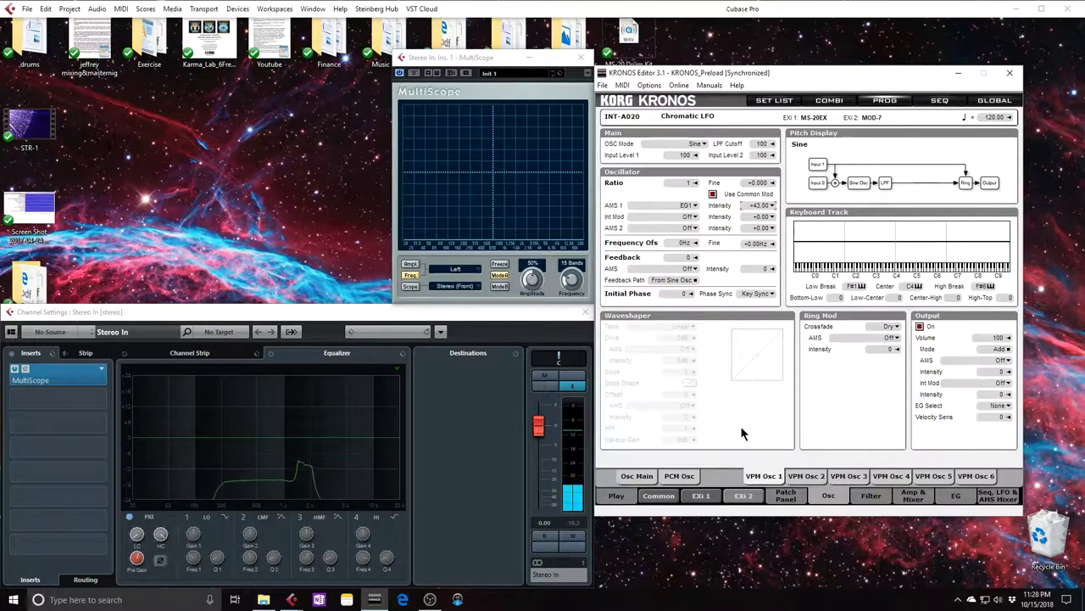
Step: Give EG1 break level 0, decay and attack times of 70, and linear attack/decay curves
click(958, 496)
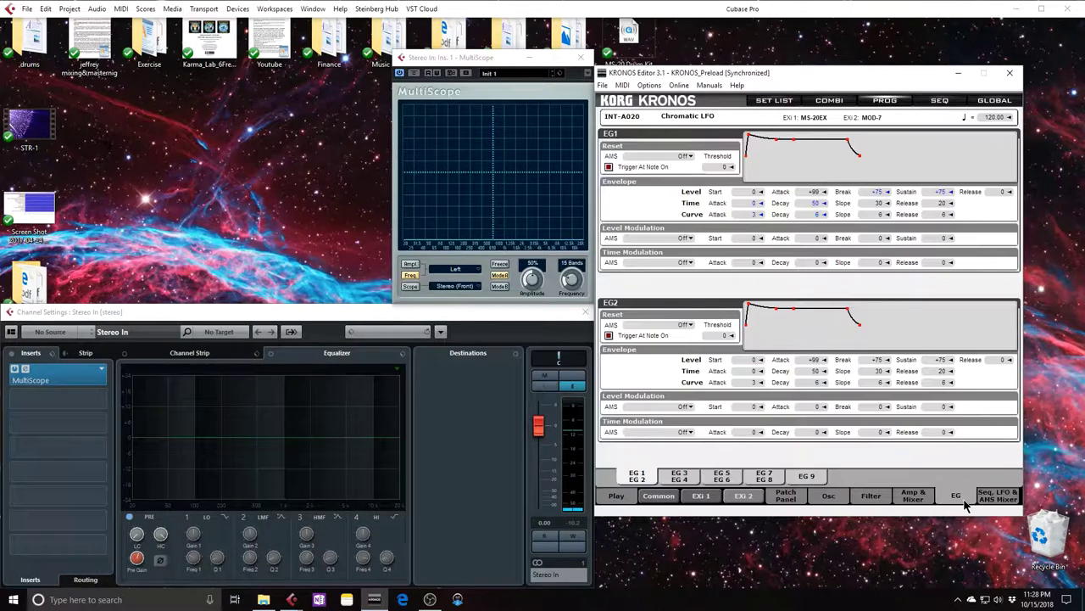
drag(878, 194, 930, 290)
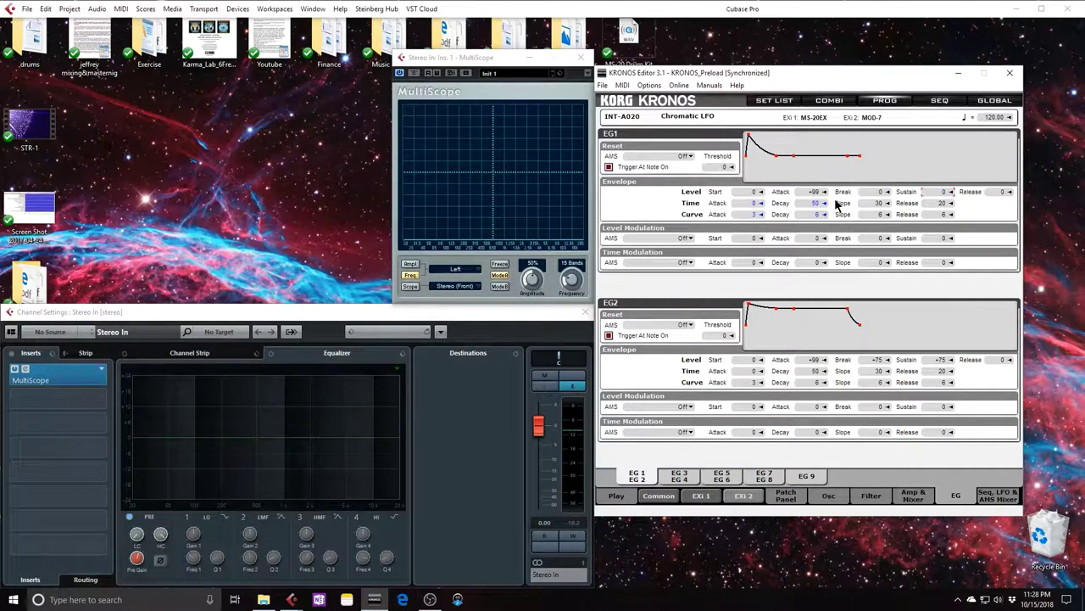
double_click(809, 203)
text(70)
key(Return)
click(754, 203)
text(70)
key(Return)
drag(755, 217, 759, 246)
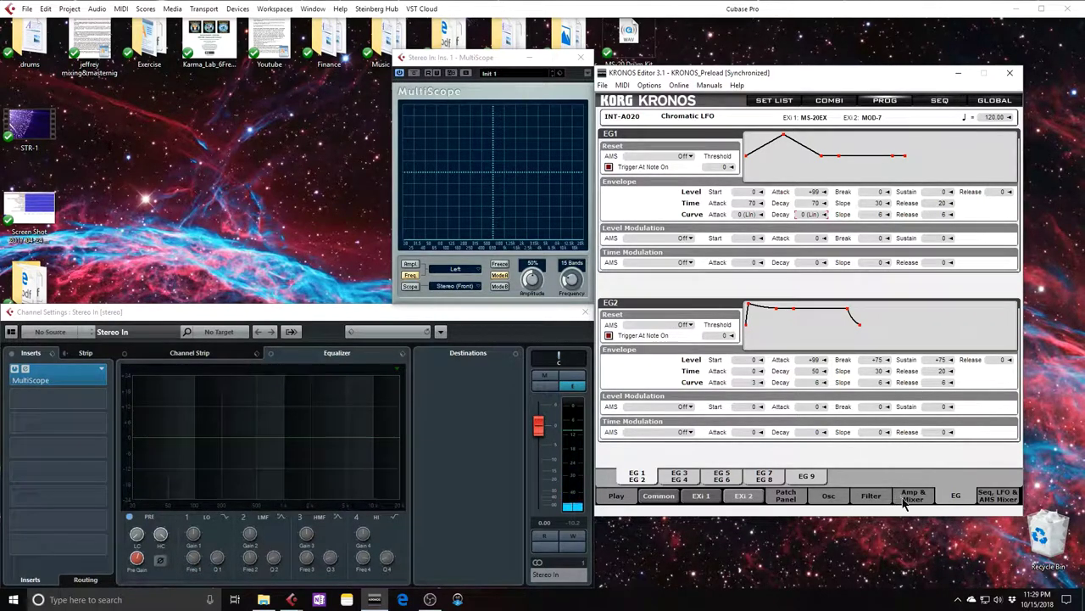
Step: Review Mixers 1-3, Output Mixer and Patch Panel, then raise Amp EG Break and Sustain to 99
click(911, 503)
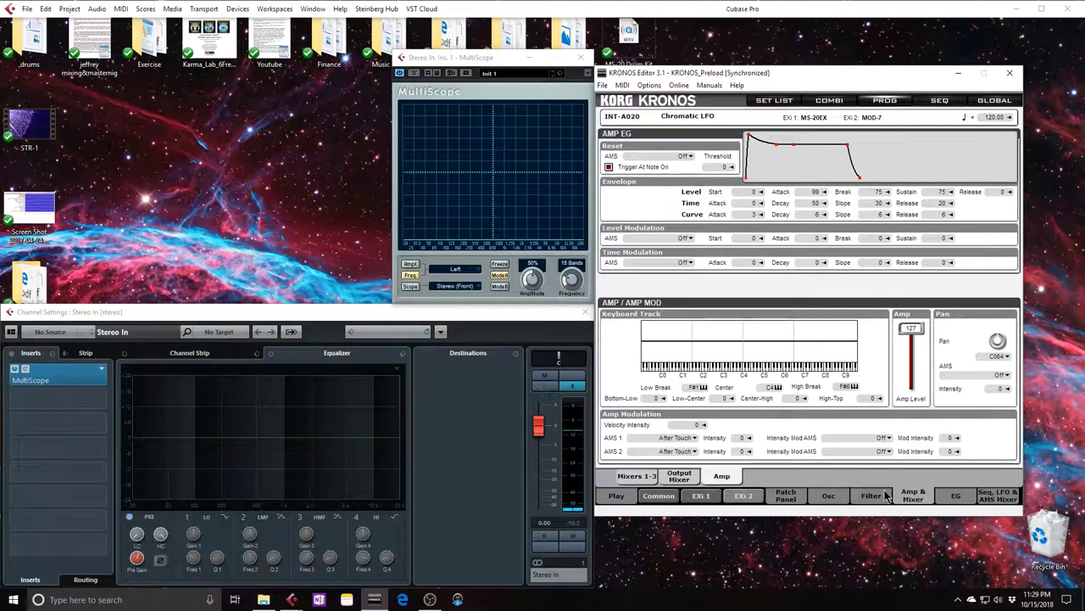
click(641, 480)
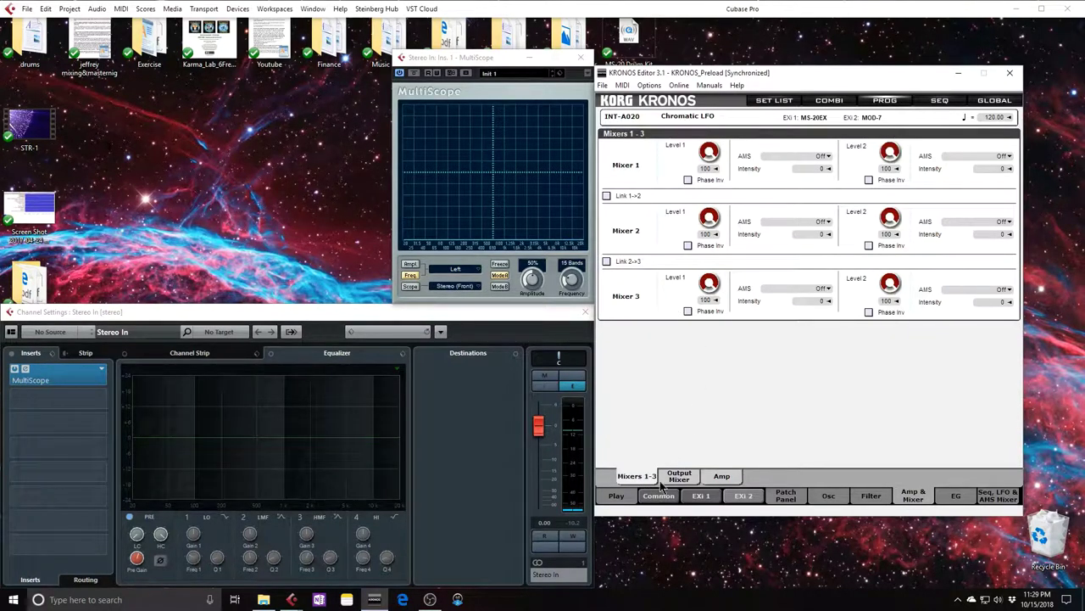
click(667, 481)
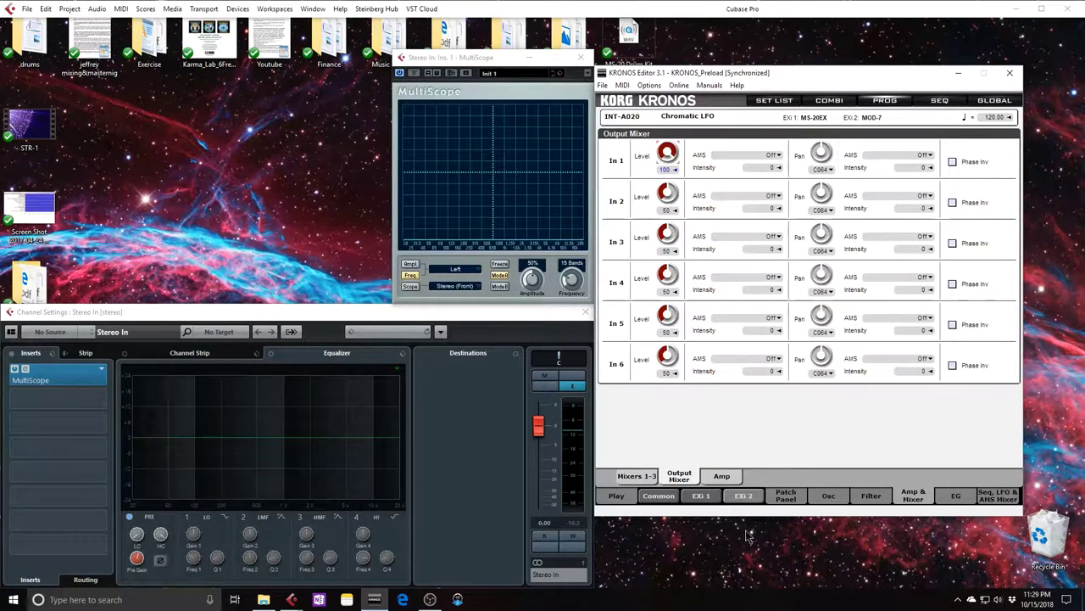
click(787, 498)
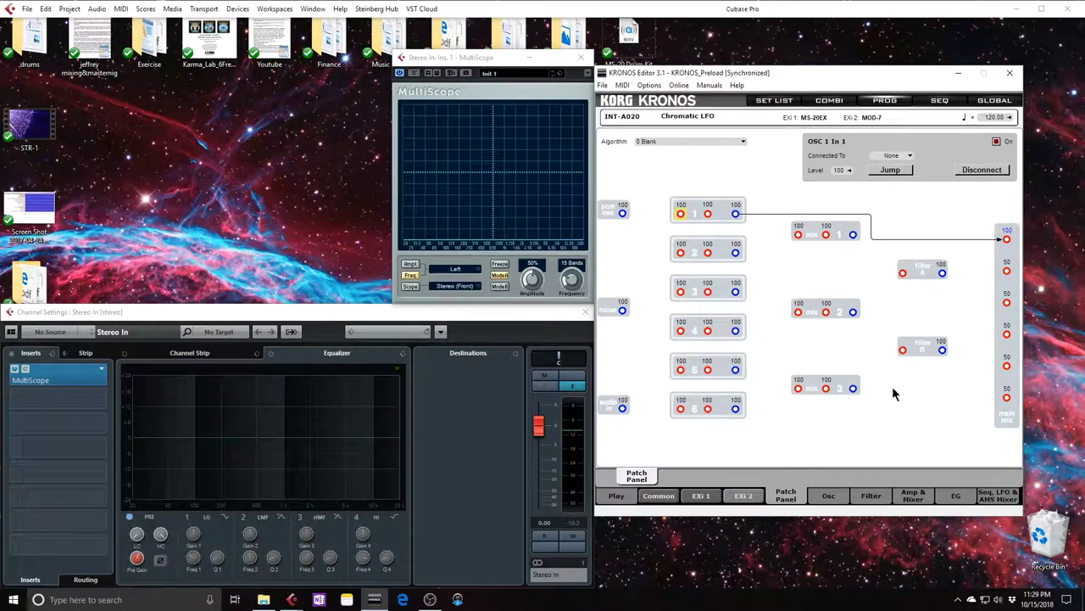
click(913, 496)
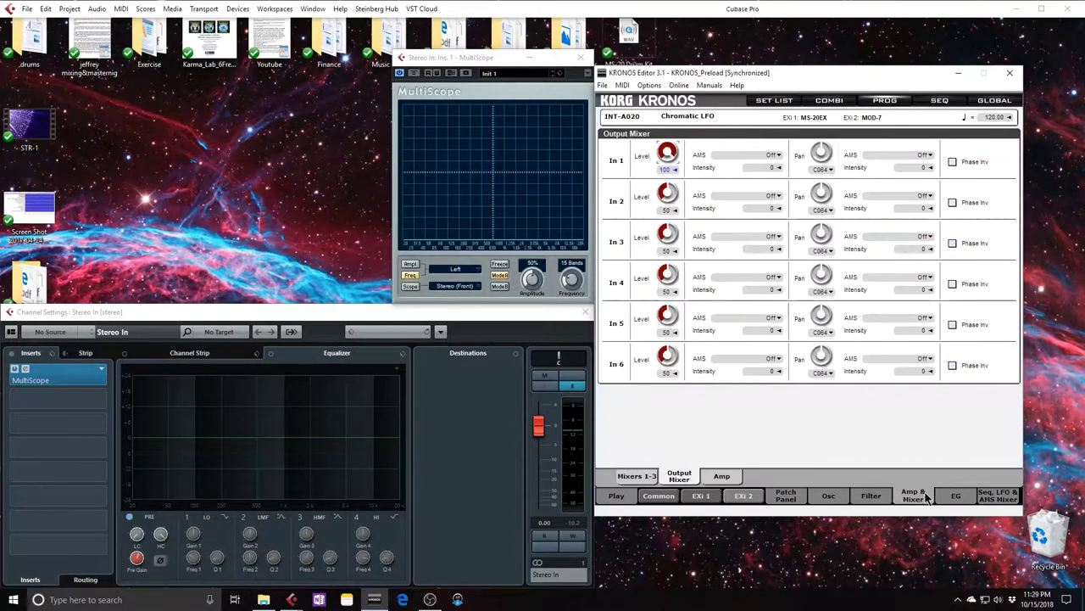
click(723, 475)
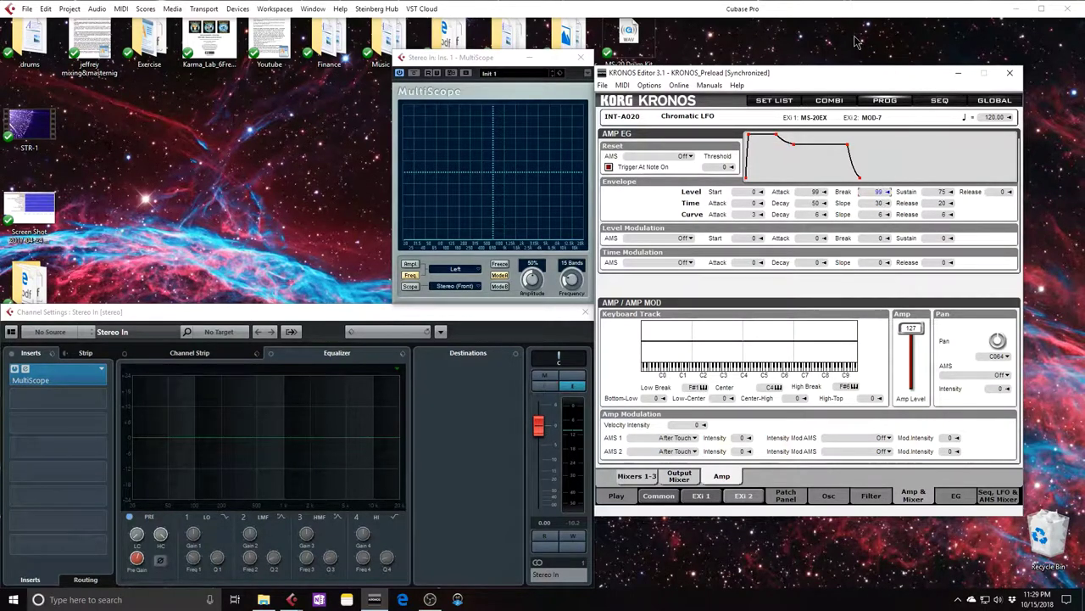
drag(938, 191, 926, 9)
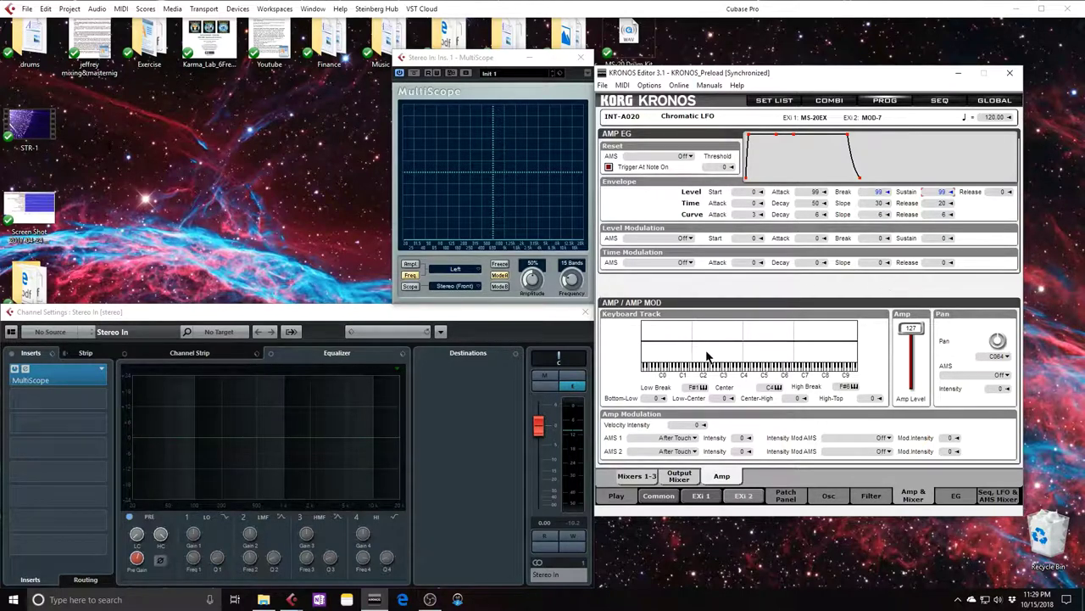
Step: Pan EXi 1 hard left to L001 and EXi 2 hard right to R127
click(612, 499)
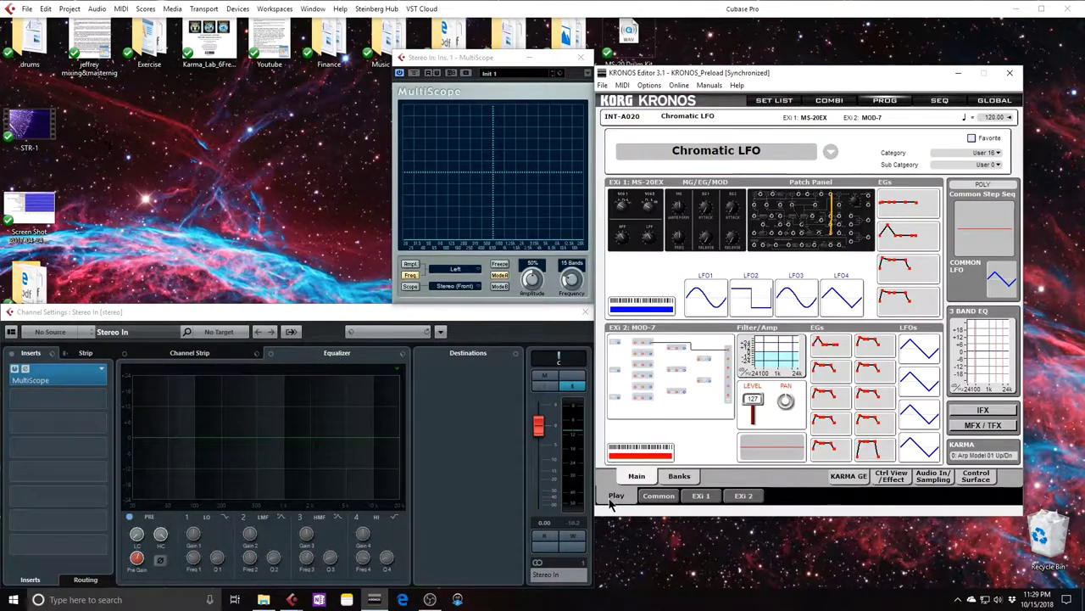
click(977, 478)
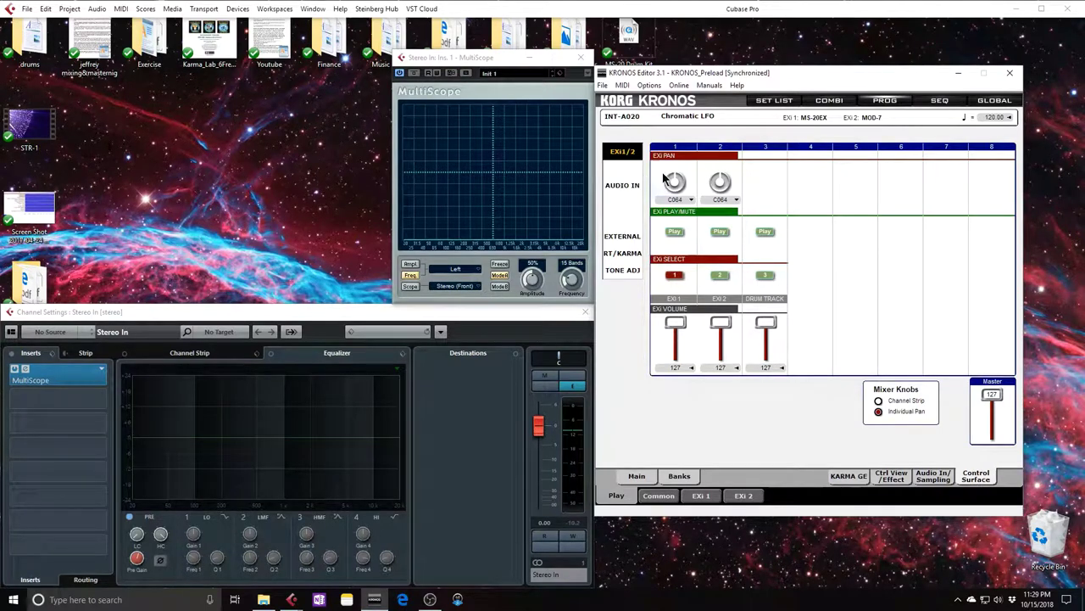
drag(675, 182, 698, 296)
drag(731, 193, 717, 23)
Step: Set the MultiScope to Stereo with 96% amplitude and return to the Main page
click(468, 269)
click(479, 309)
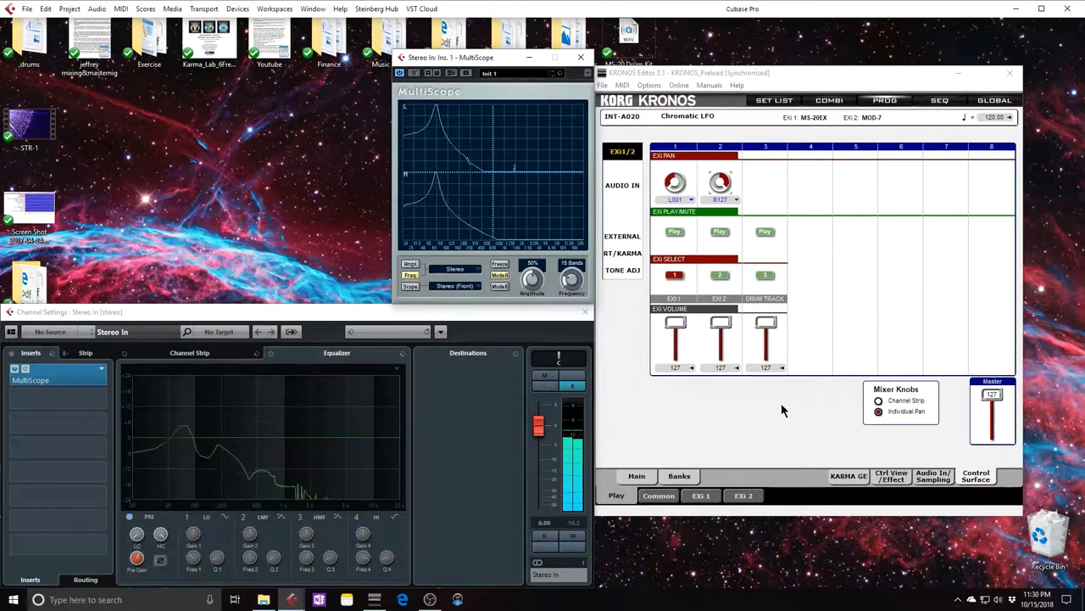
drag(533, 284, 542, 244)
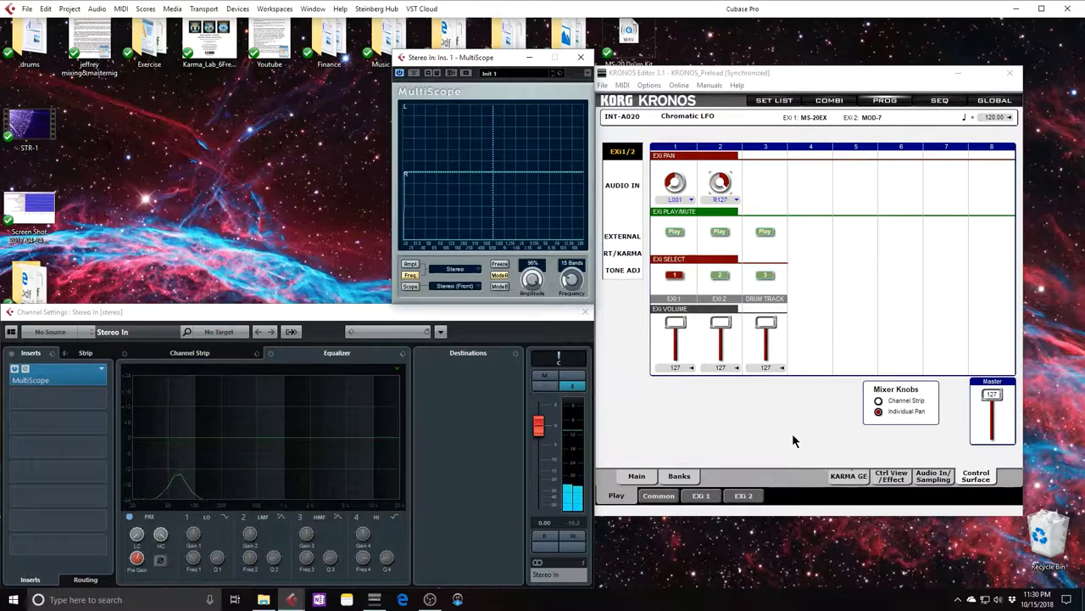
click(635, 476)
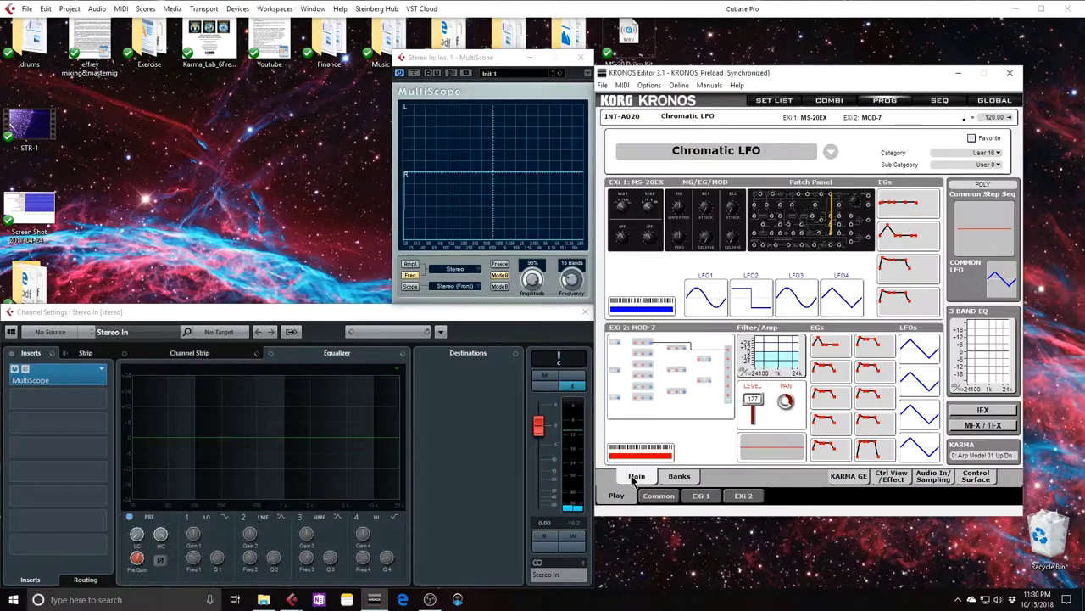
Step: In Combi mode, assign I-A020 Chromatic LFO to timbres 1 and 2
click(828, 100)
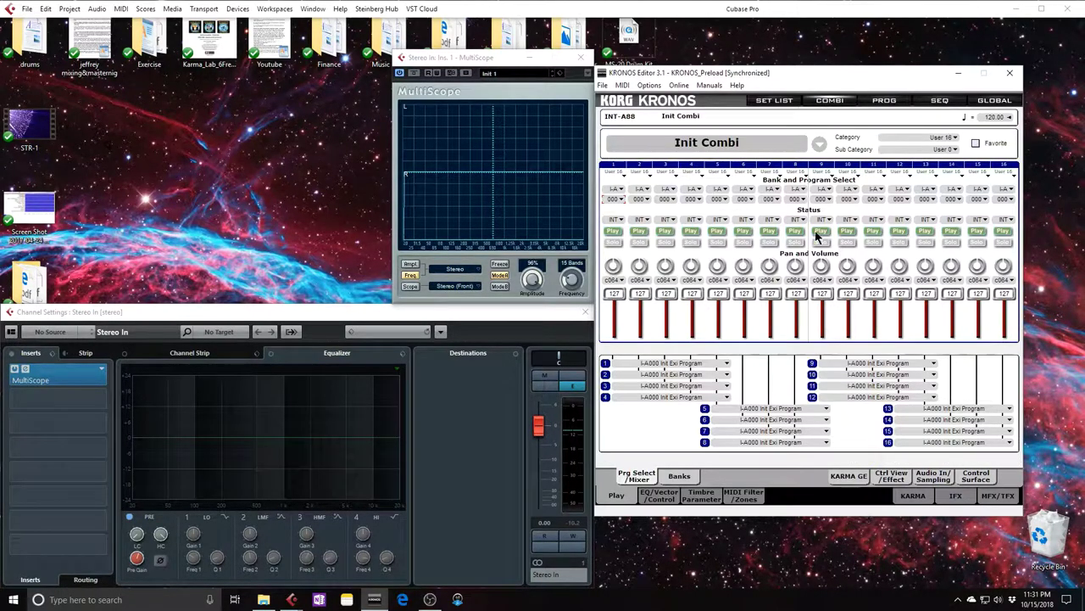
click(619, 200)
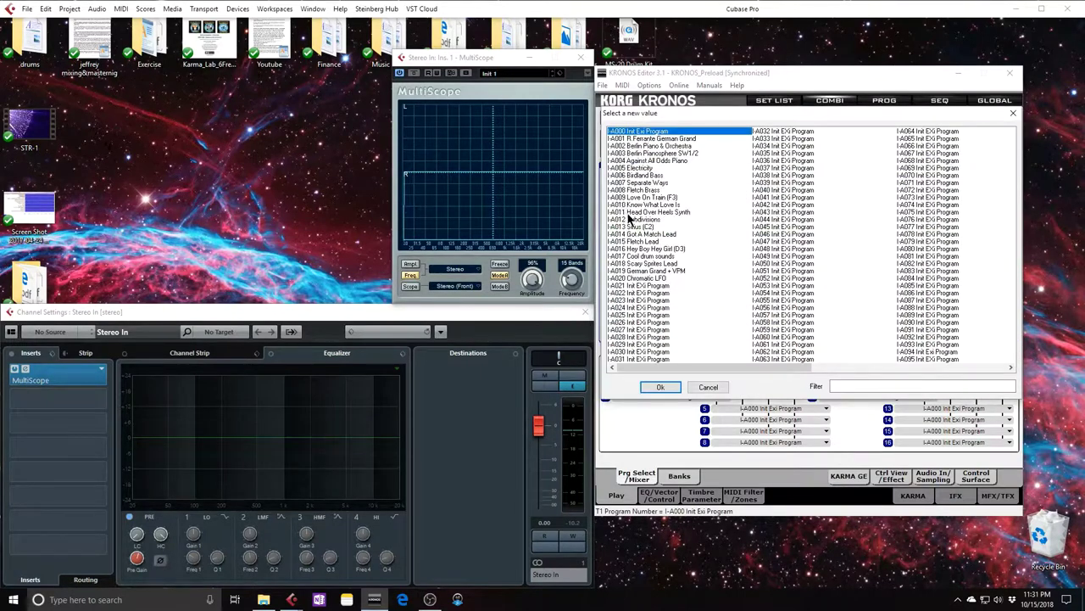
double_click(638, 280)
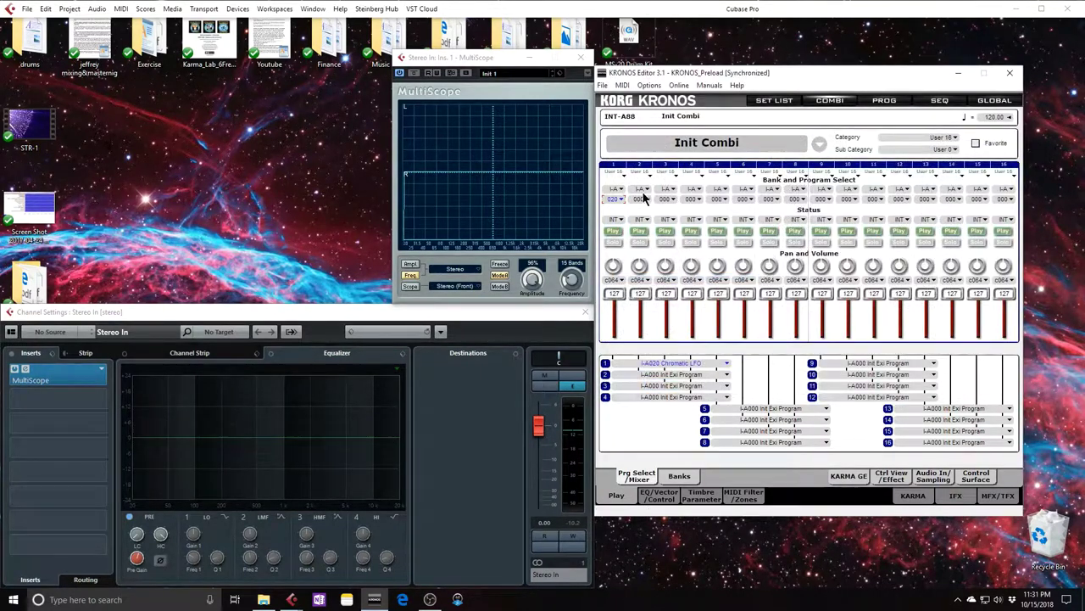
click(641, 198)
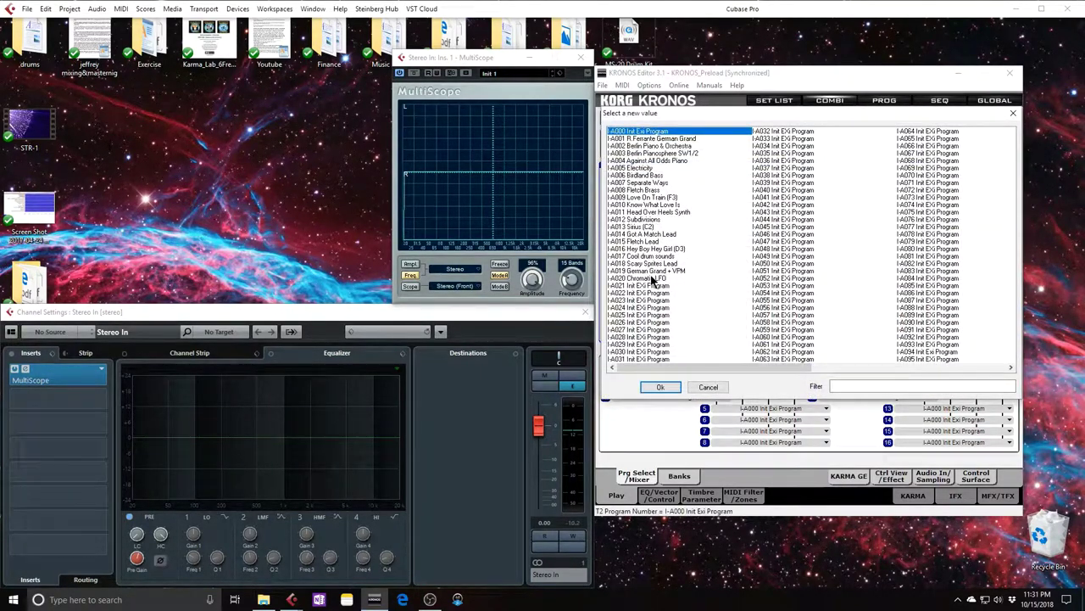
double_click(652, 280)
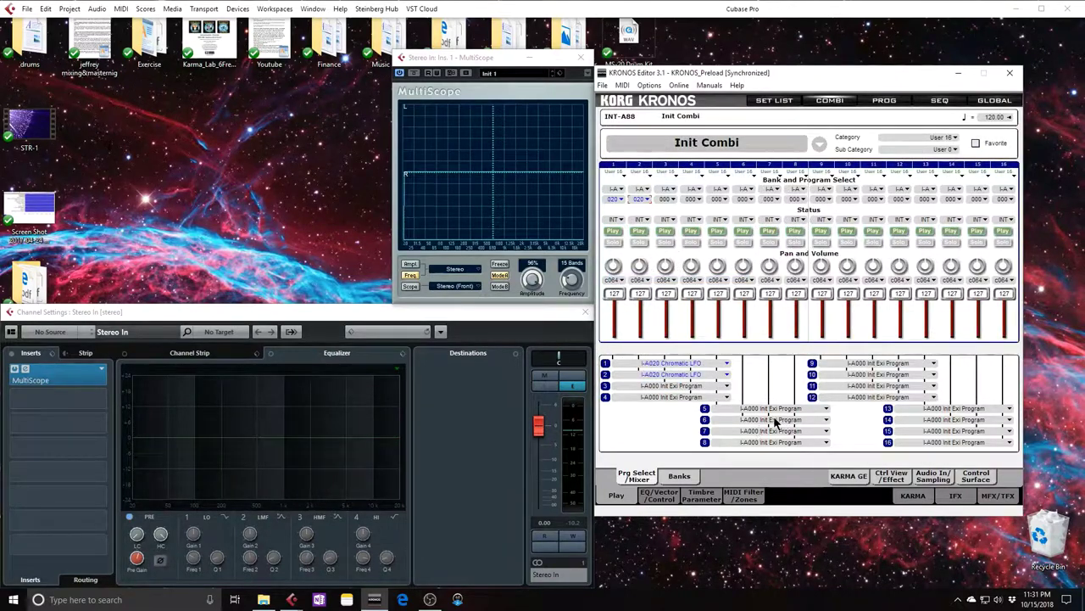
Step: Set Osc Select to OS1 for timbre 1 and OS2 for timbre 2
click(697, 502)
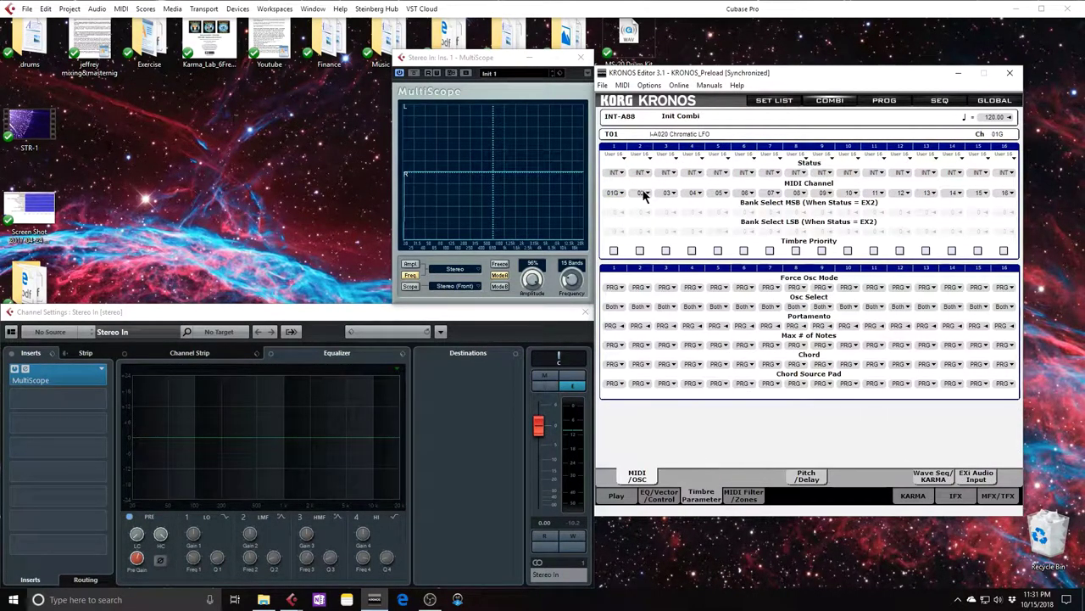
scroll(643, 193, up, 1)
click(622, 309)
click(649, 311)
click(649, 309)
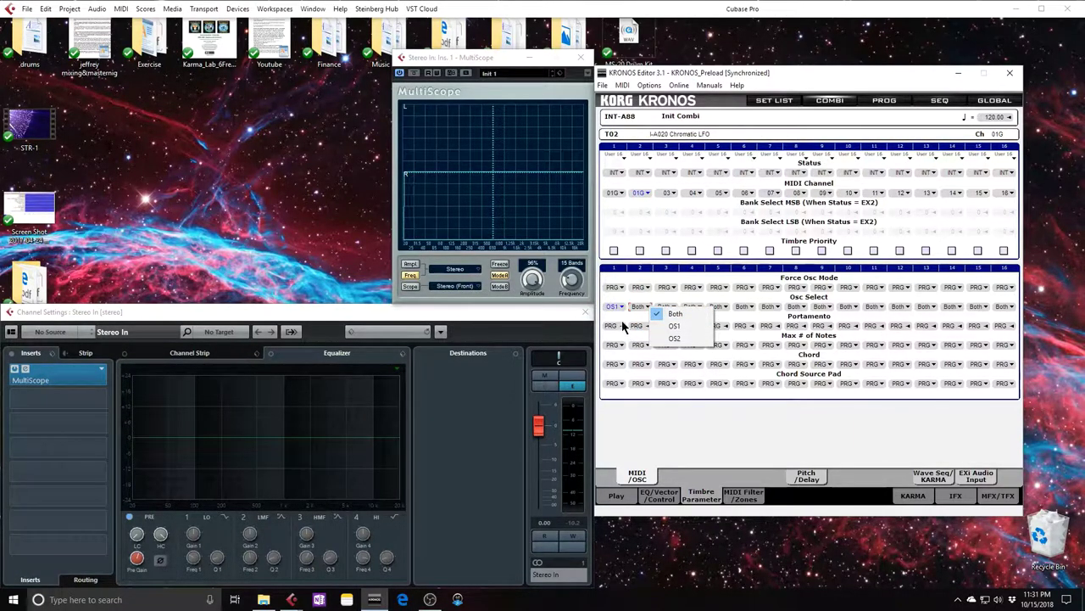
click(675, 338)
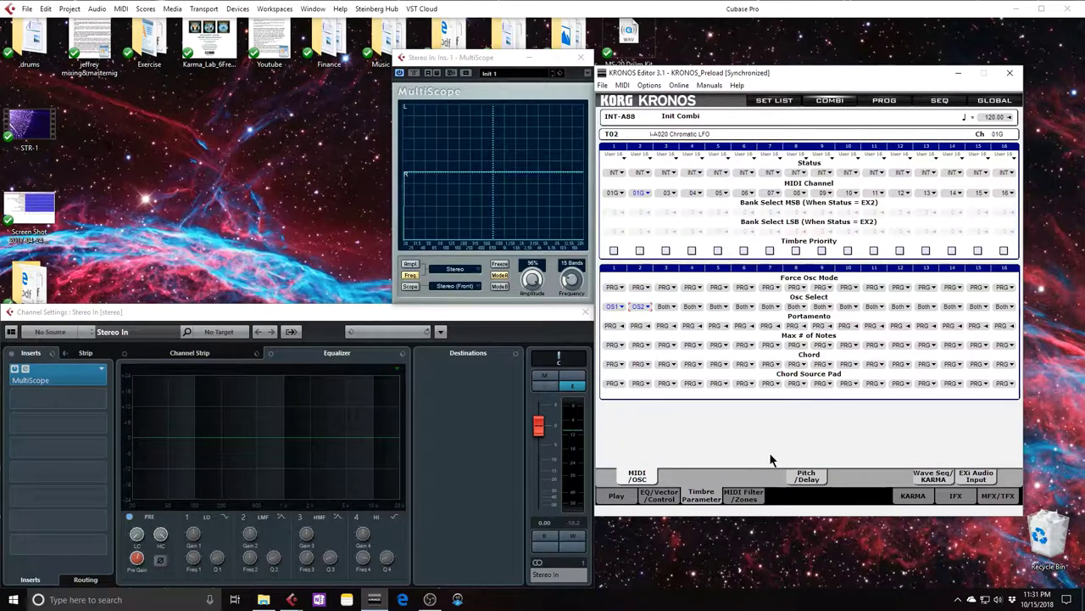
click(954, 500)
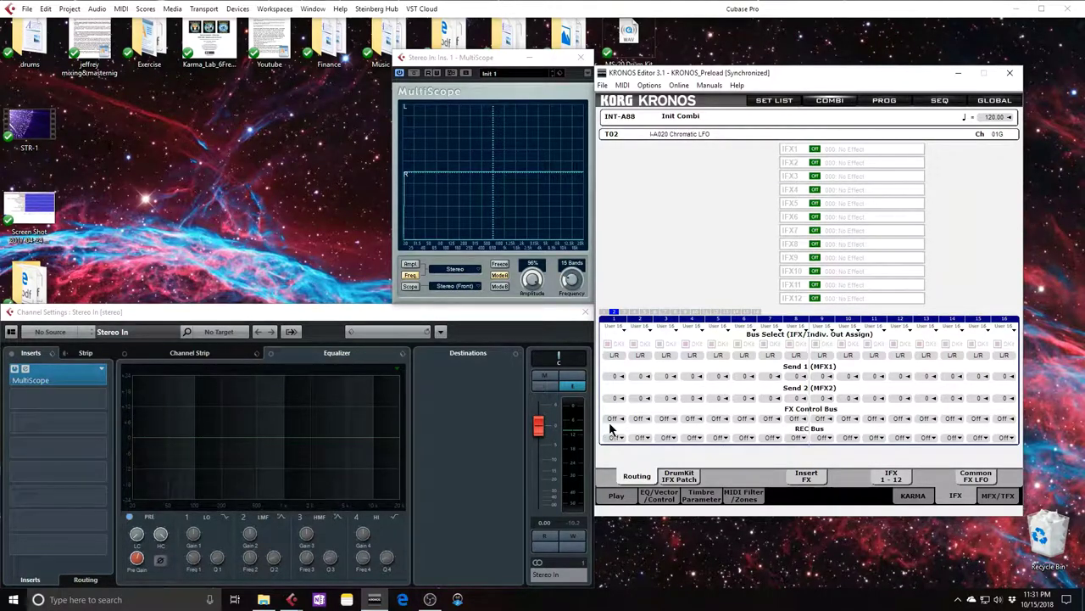
Step: Route timbre 1 to bus 1/2 and send track 2 into IFX1
click(614, 360)
click(632, 337)
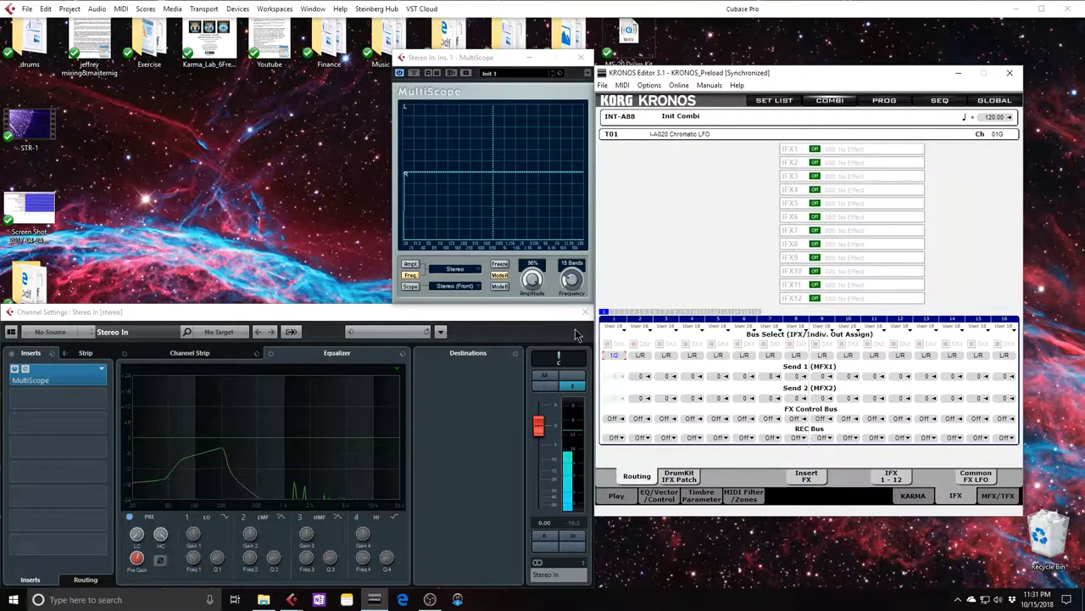
click(640, 354)
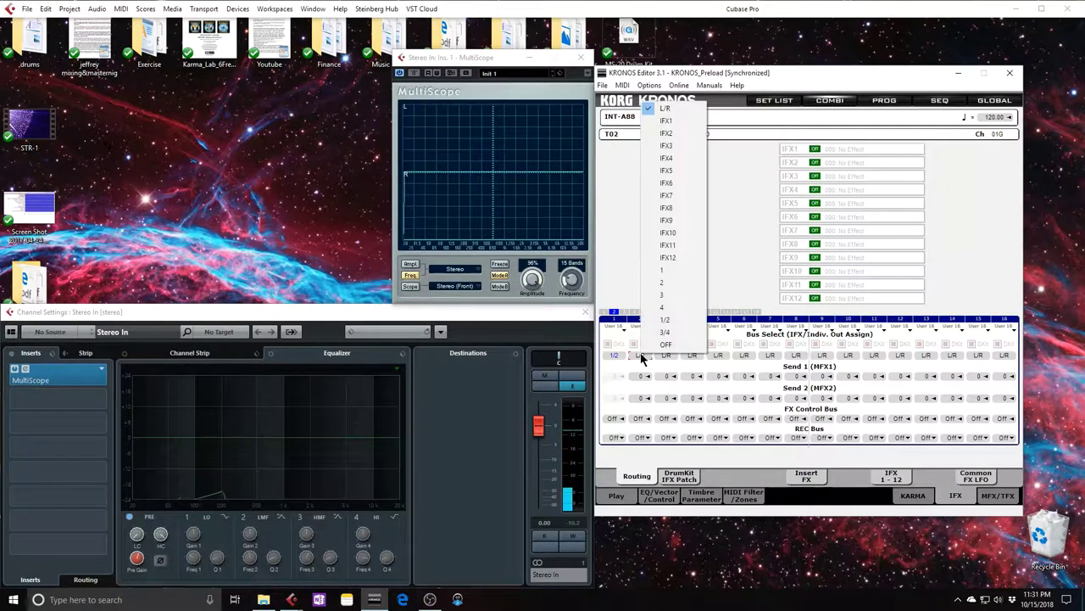
click(667, 121)
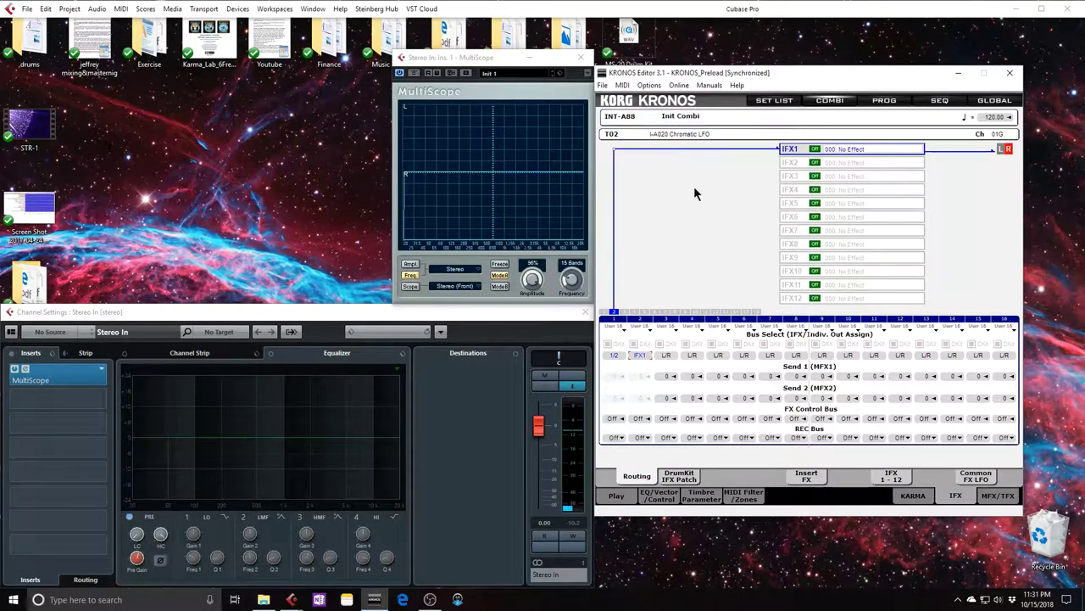
Step: Set IFX 1's Bus Select to 1/2 on the Insert FX page
click(810, 476)
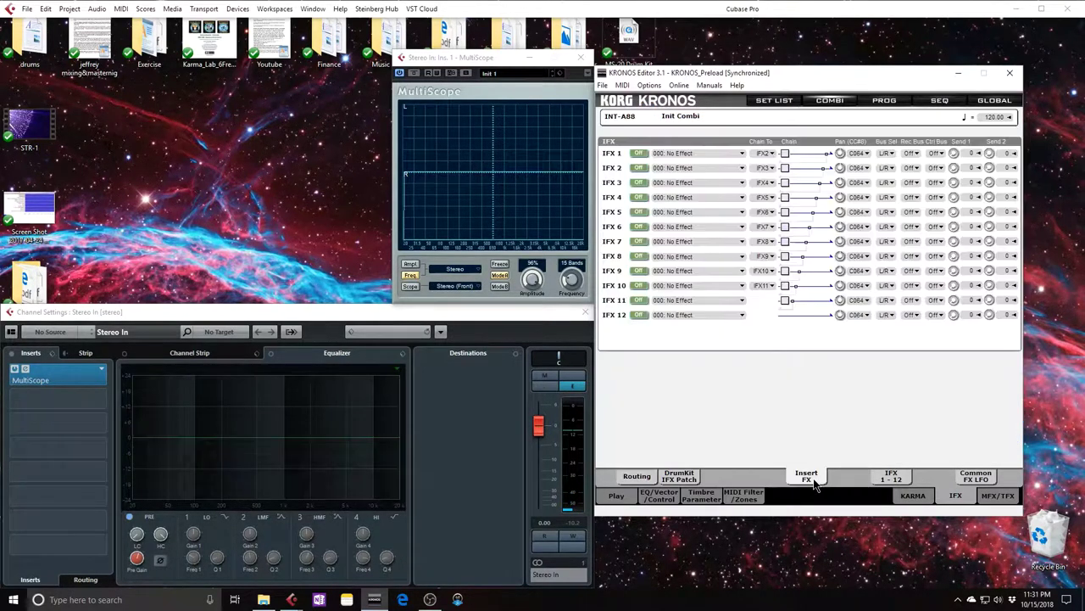
click(887, 154)
click(920, 219)
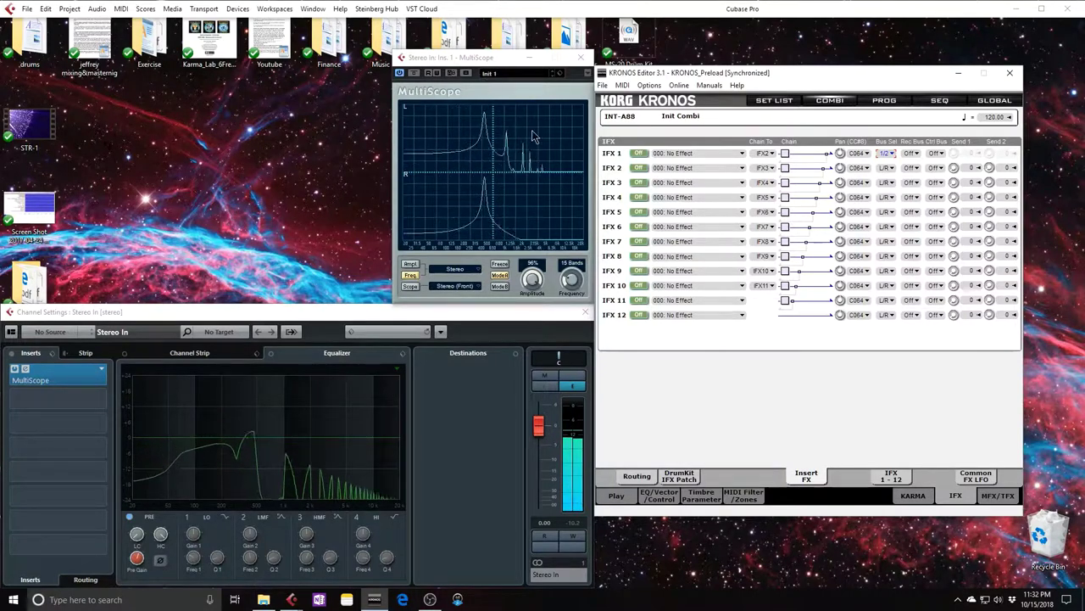
Step: Switch IFX 1 on and make it 022: Stereo Decimator
click(644, 154)
click(742, 154)
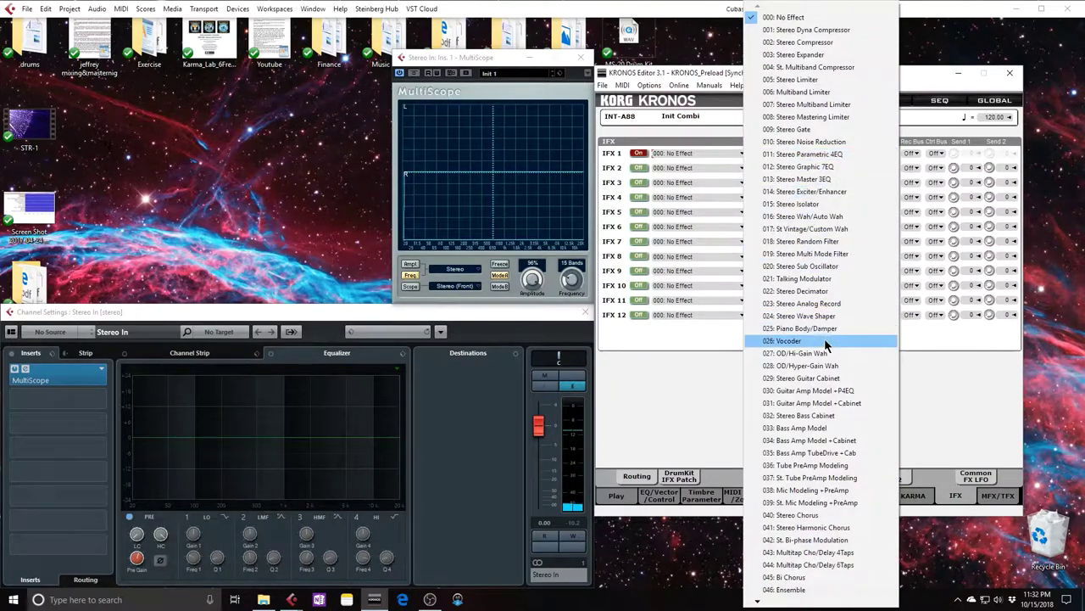
click(807, 292)
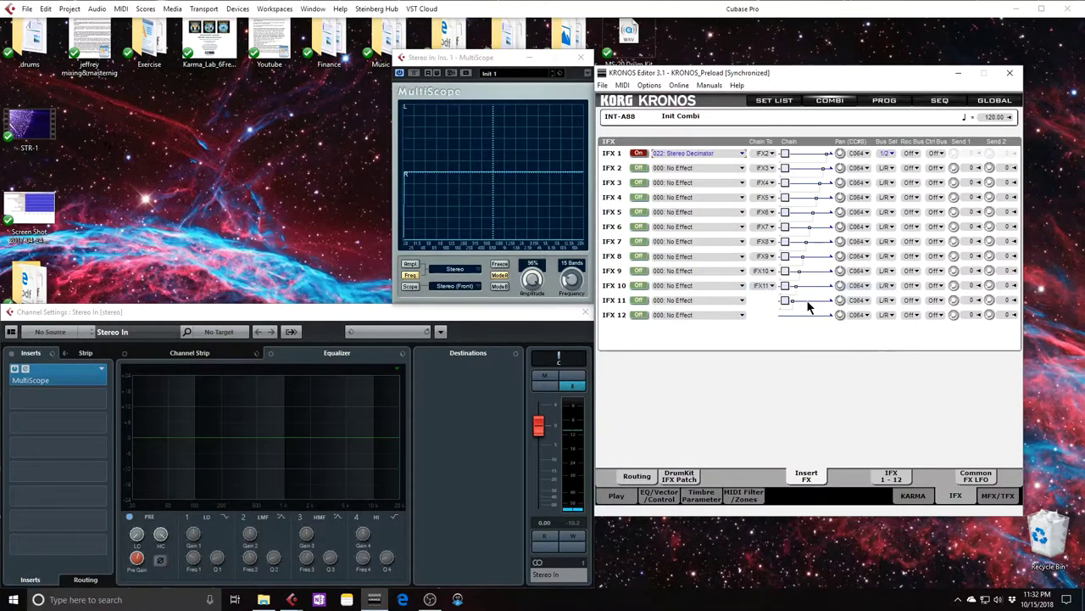
Step: Lower the decimator's Sampling Frequency to about 1.5k and set High Damp to 70
click(897, 479)
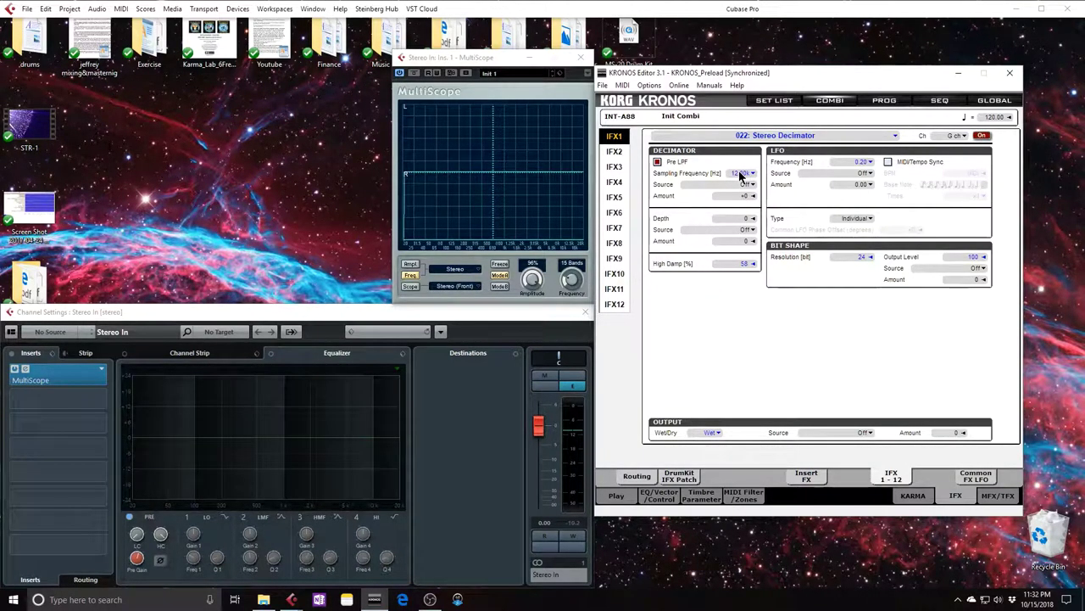
scroll(740, 174, down, 5)
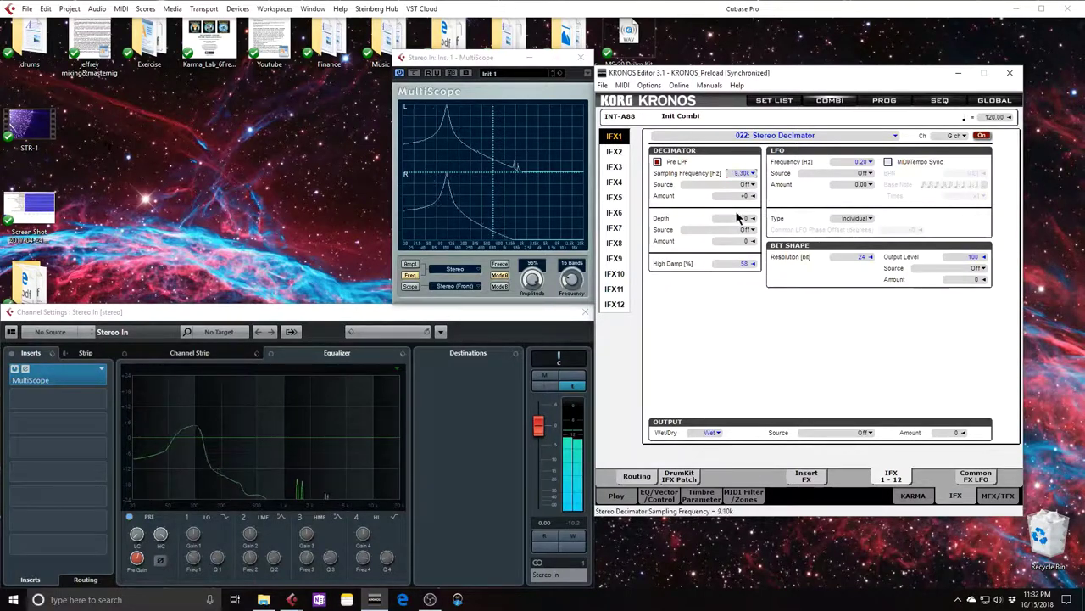
drag(734, 229, 733, 320)
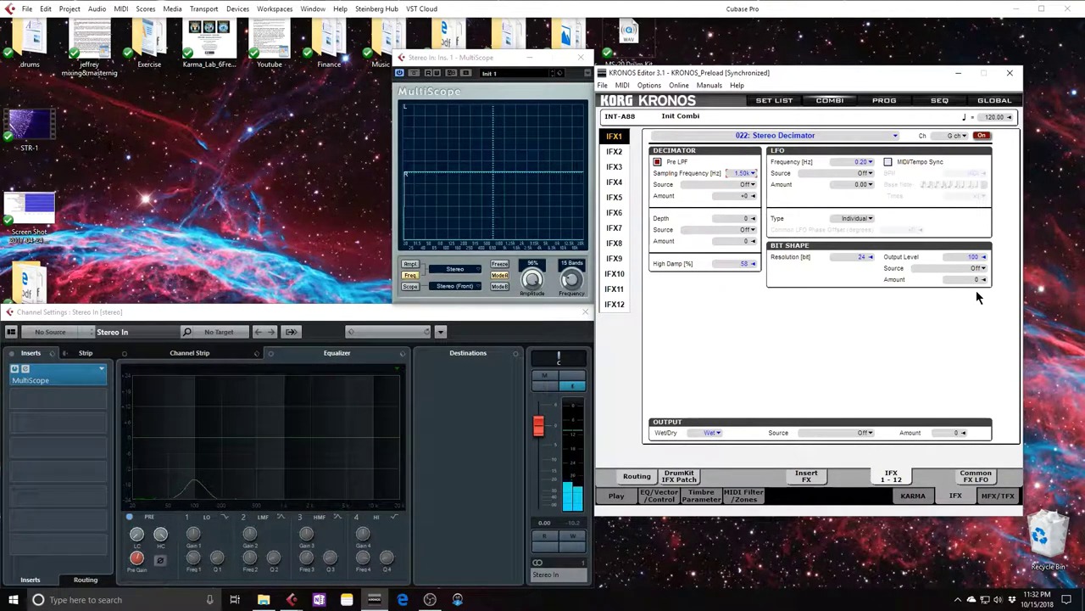
mouse_move(746, 266)
mouse_down()
mouse_move(738, 254)
mouse_move(735, 264)
mouse_up()
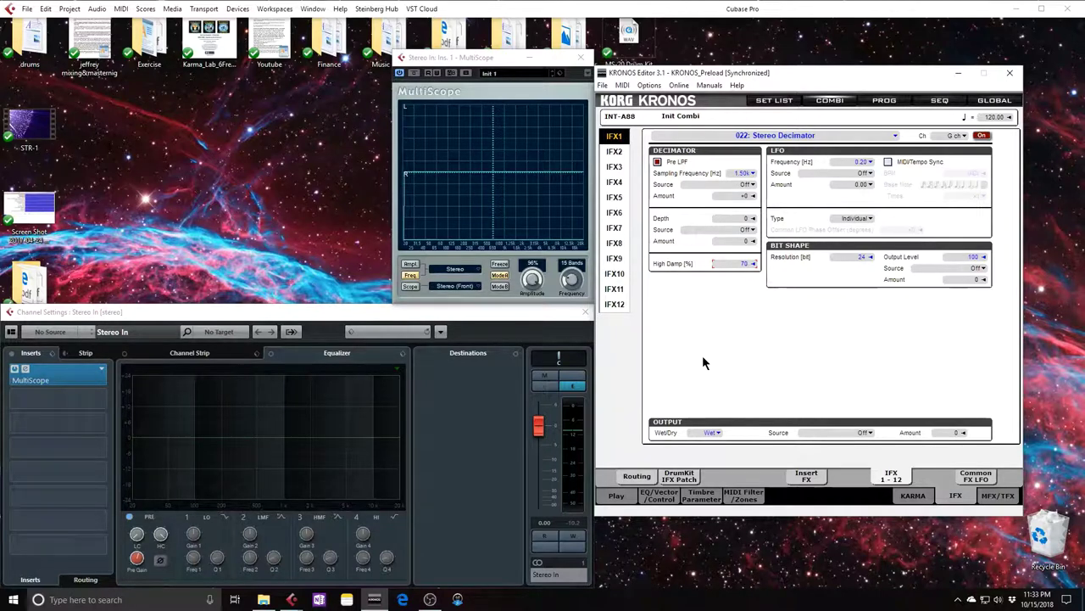
Step: Set Chromatic LFO's LFO 1 waveform to Random 3(S/H) and show only the left scope channel
click(885, 101)
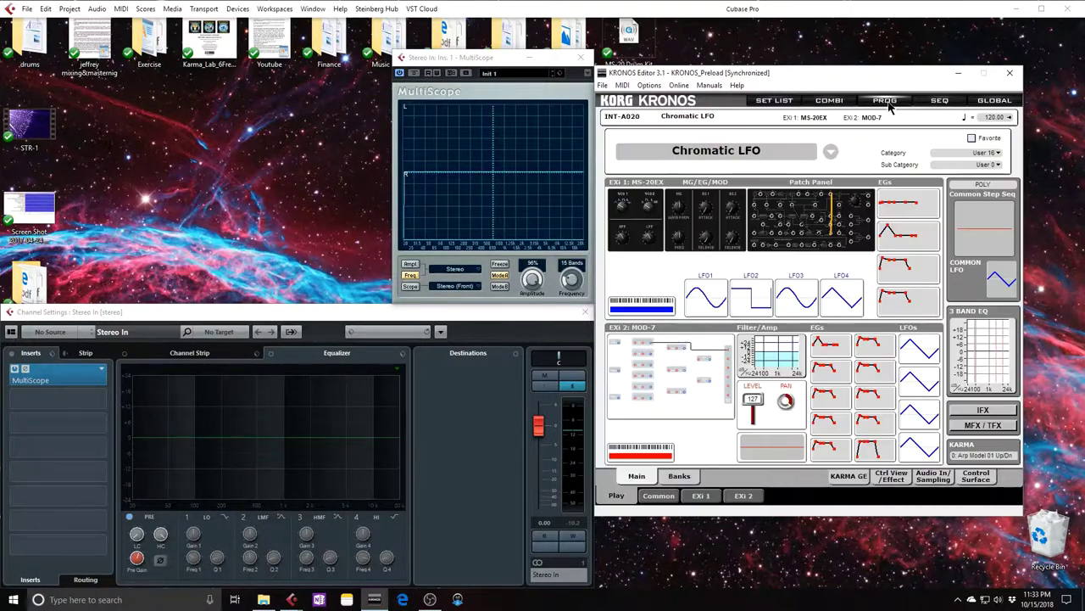
click(719, 297)
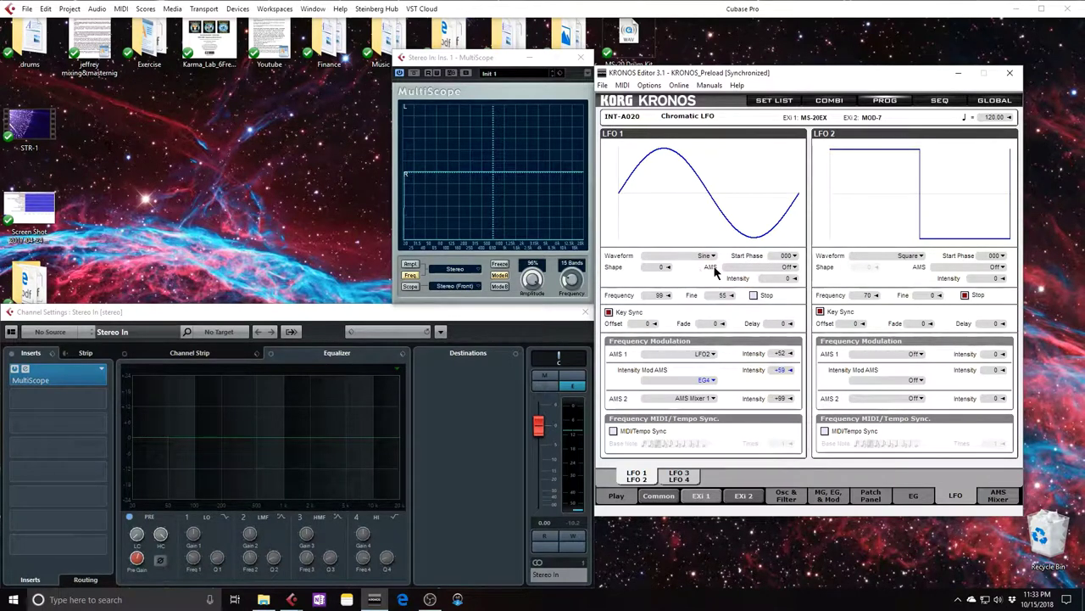
click(712, 257)
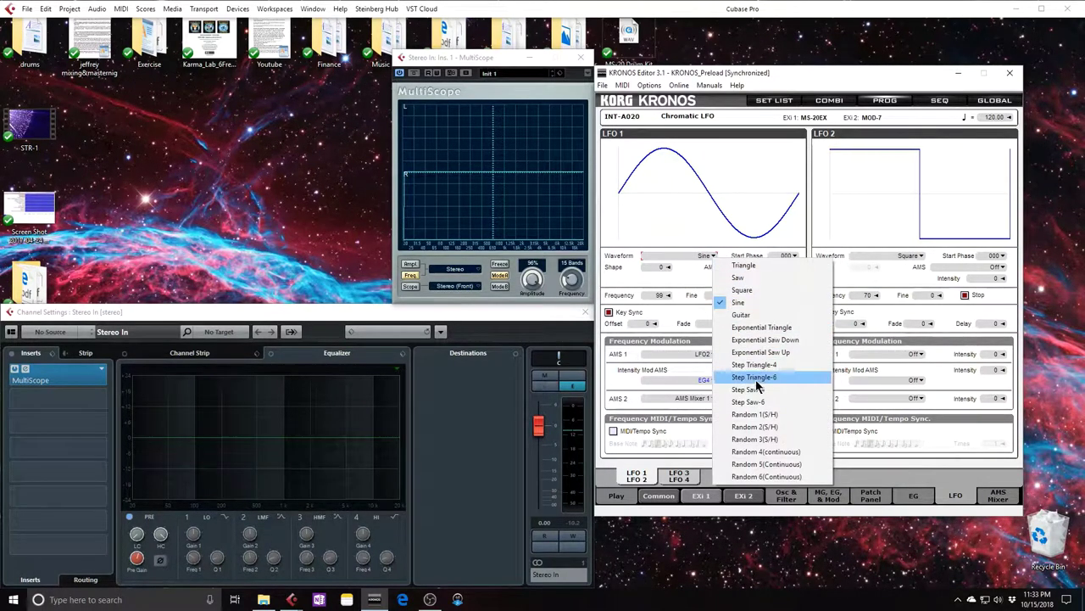
click(780, 440)
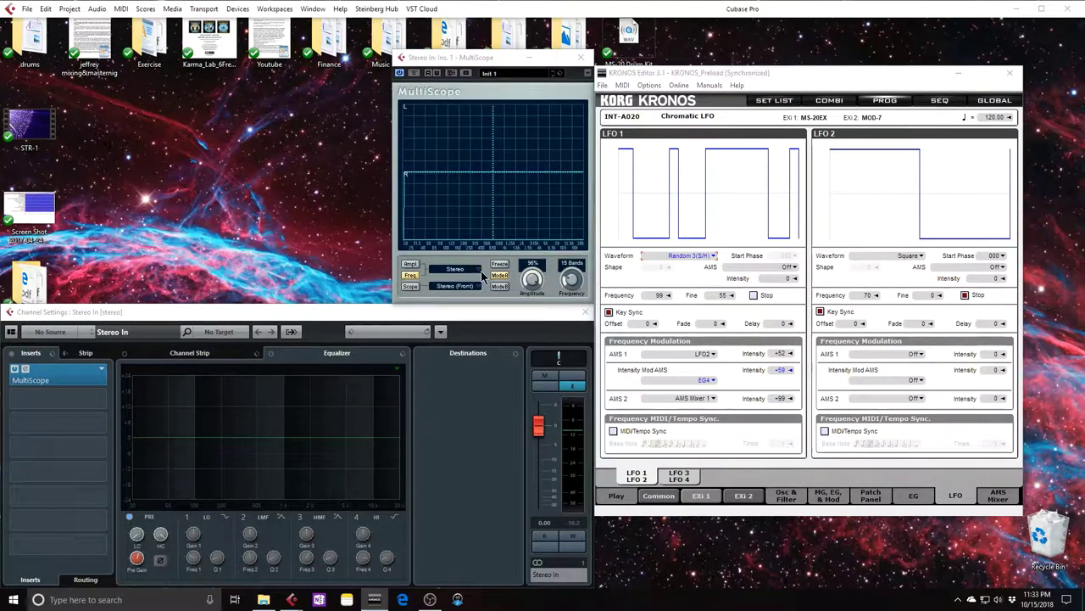
click(473, 268)
click(472, 279)
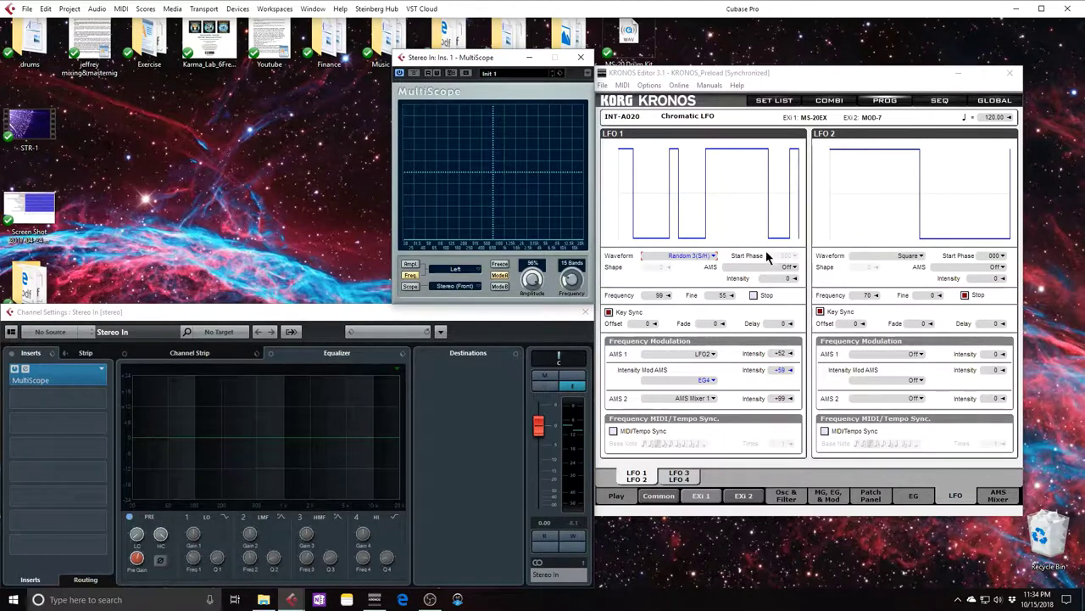
Step: Load INT-A021 Init EXi Program from the INT-A bank and view its Common settings
click(616, 499)
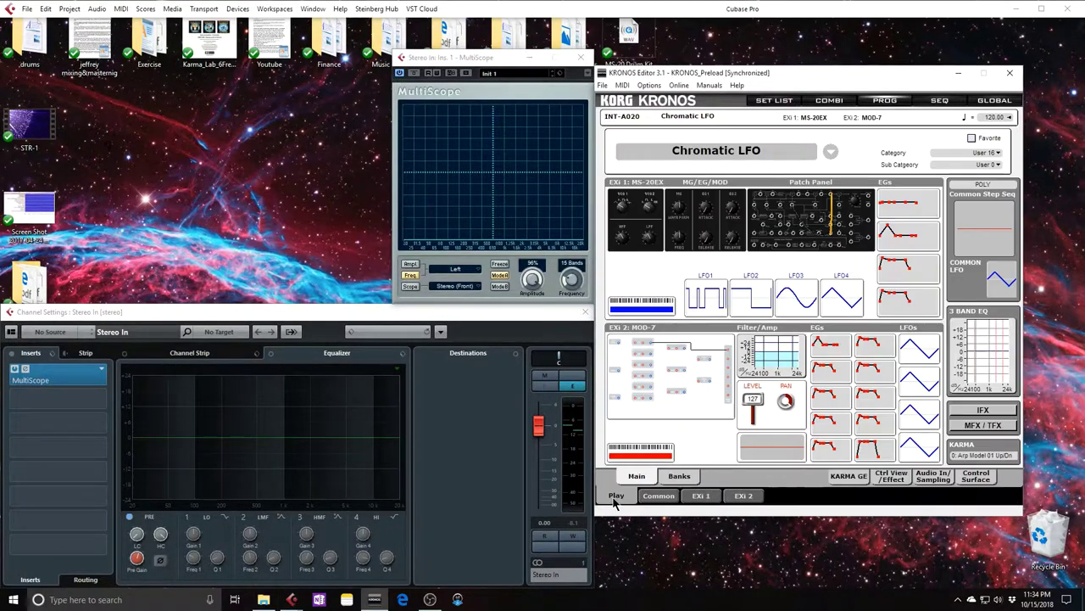
click(687, 479)
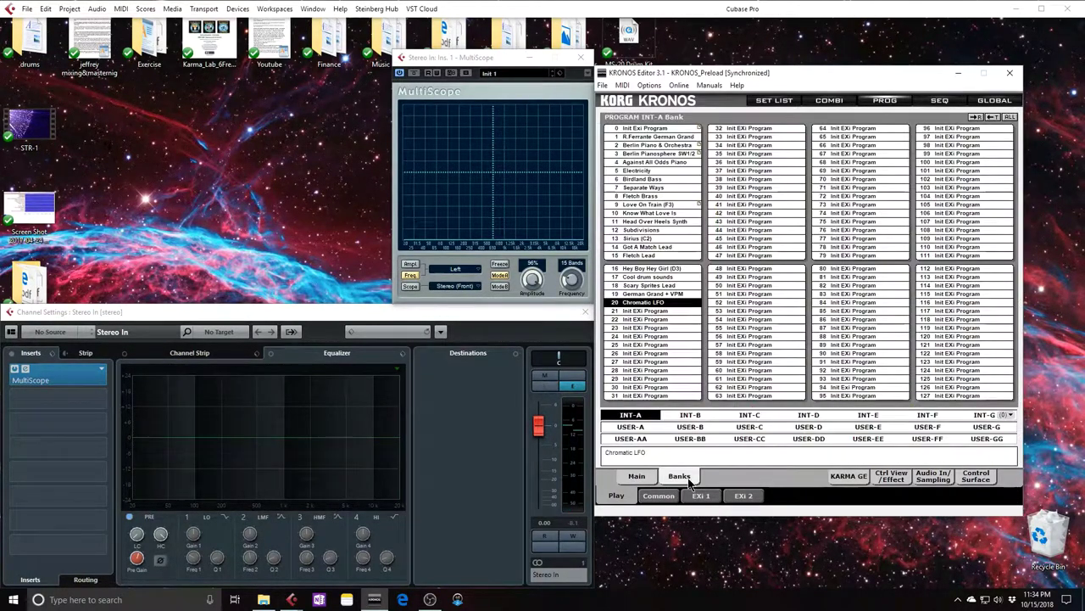
double_click(638, 311)
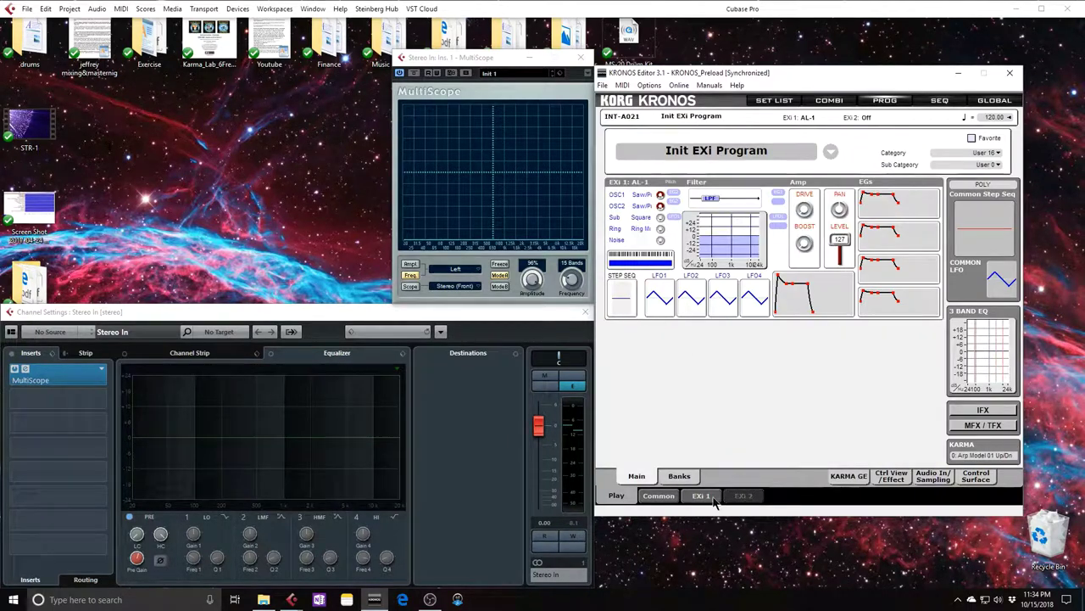
click(667, 502)
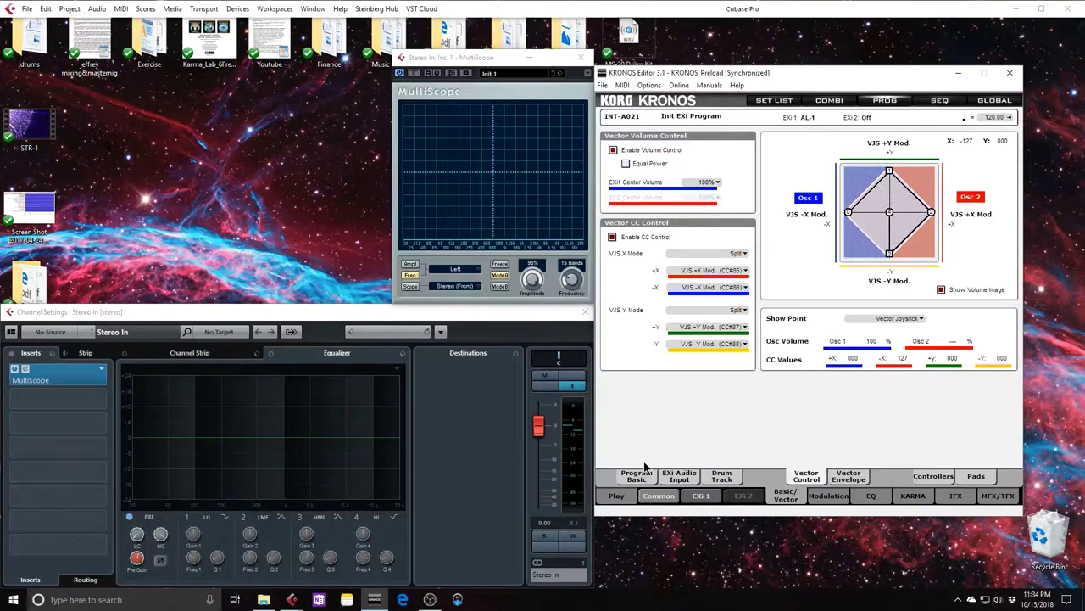
Step: Set EXi1's Instrument Type to MS-20EX in Program Basic
click(642, 475)
click(720, 146)
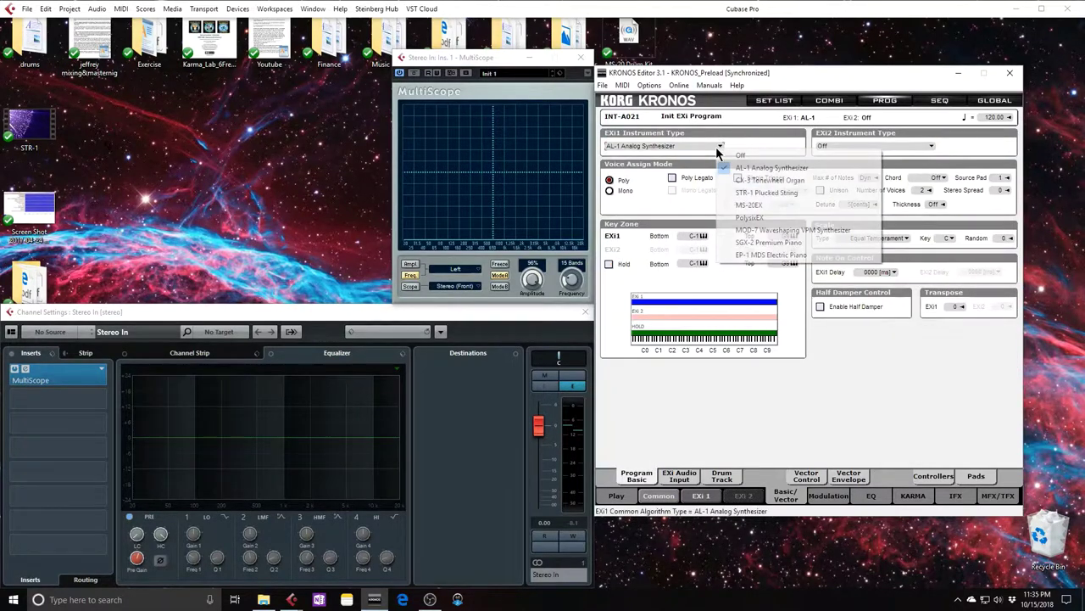
click(779, 206)
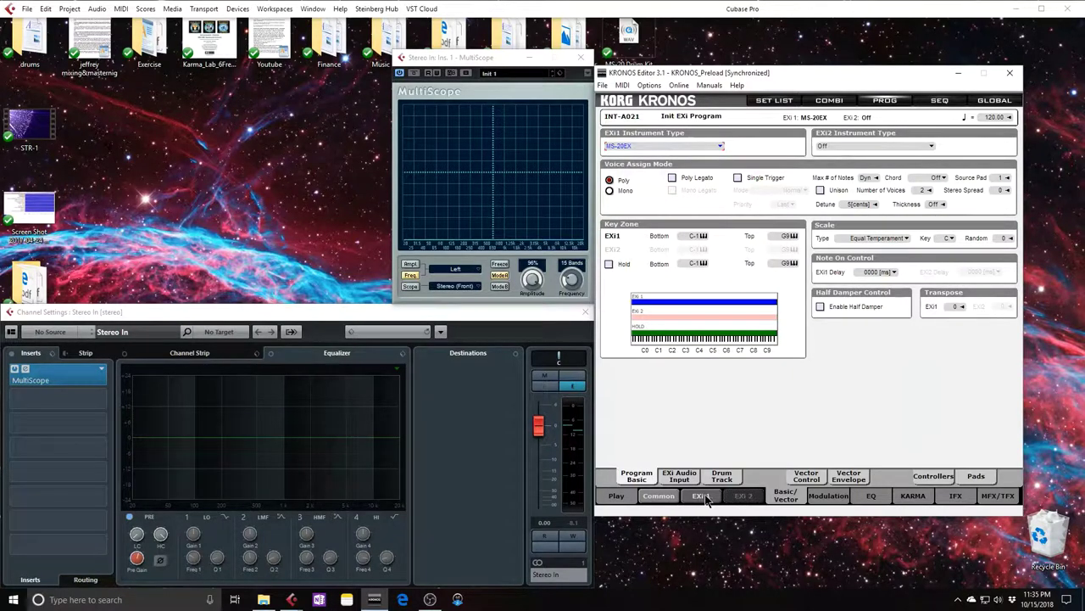
Step: Inspect the MS-20 VCO mixer, lowpass filter cutoff and modulation, and analog pan settings
click(655, 496)
click(749, 251)
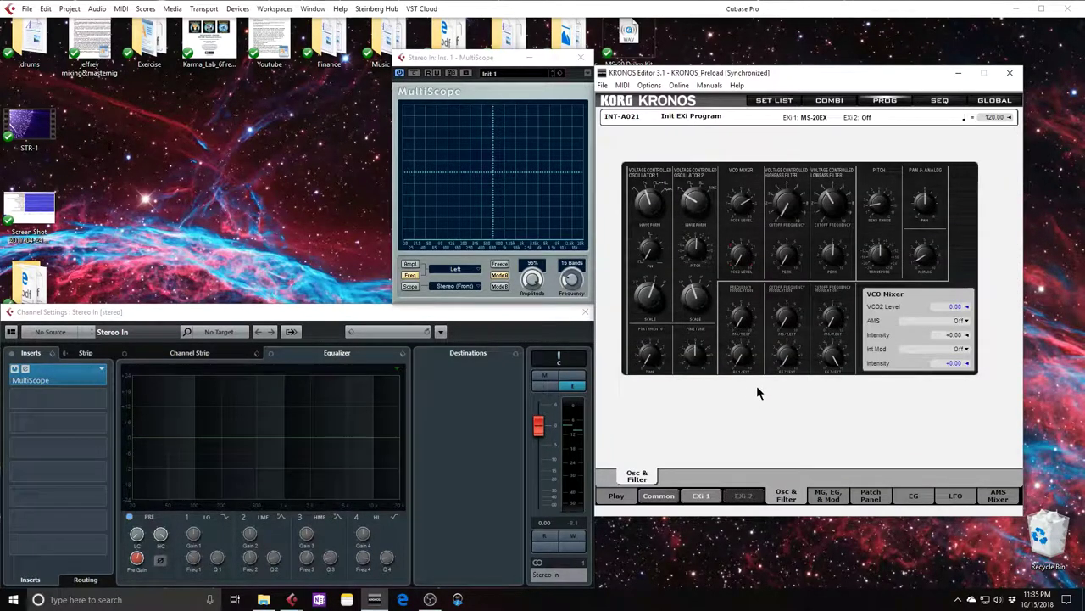
click(832, 357)
click(830, 259)
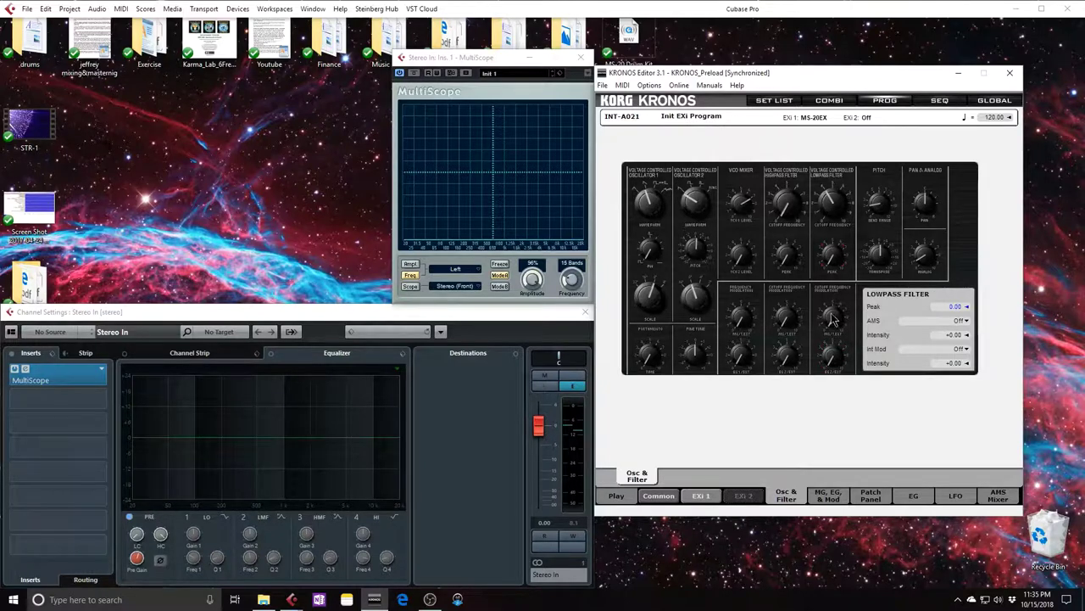
click(931, 256)
Step: Change External Modulation 1's source from Velocity to Off on the MG, EG & Mod page
click(840, 502)
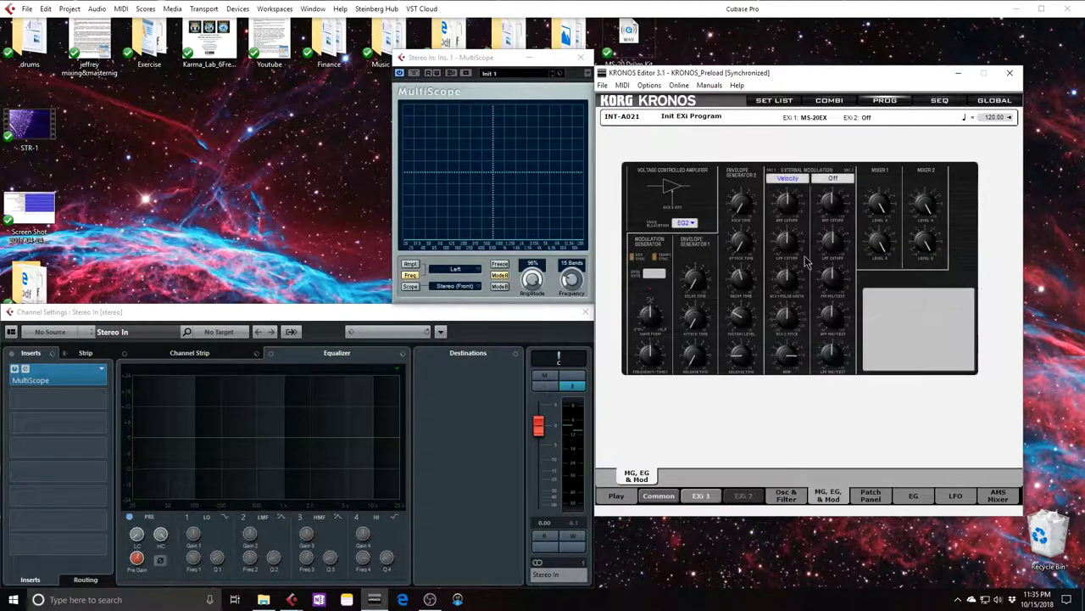
click(790, 181)
click(805, 185)
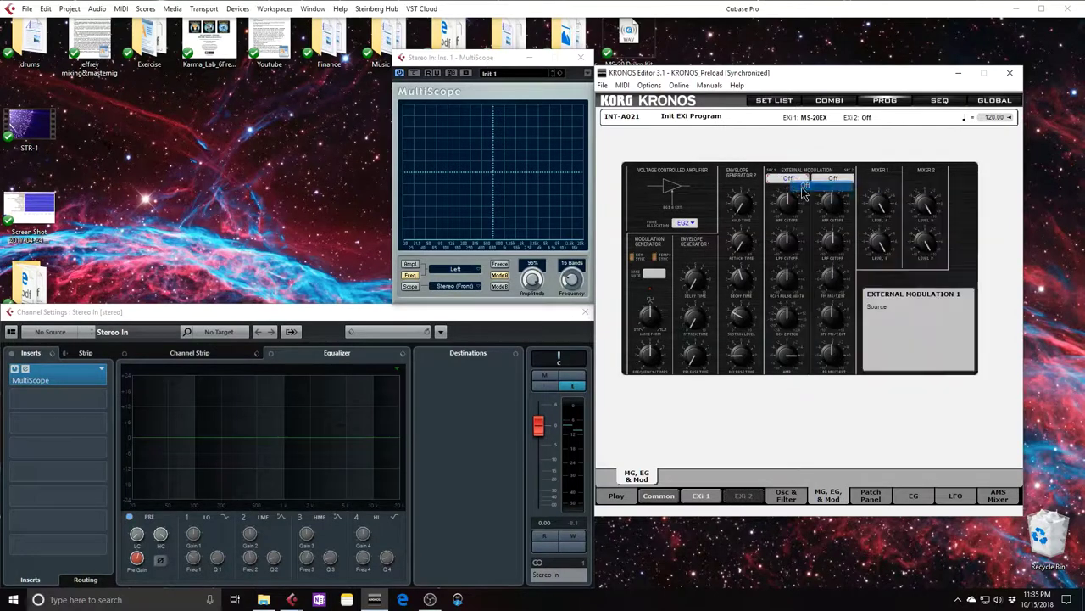
click(748, 356)
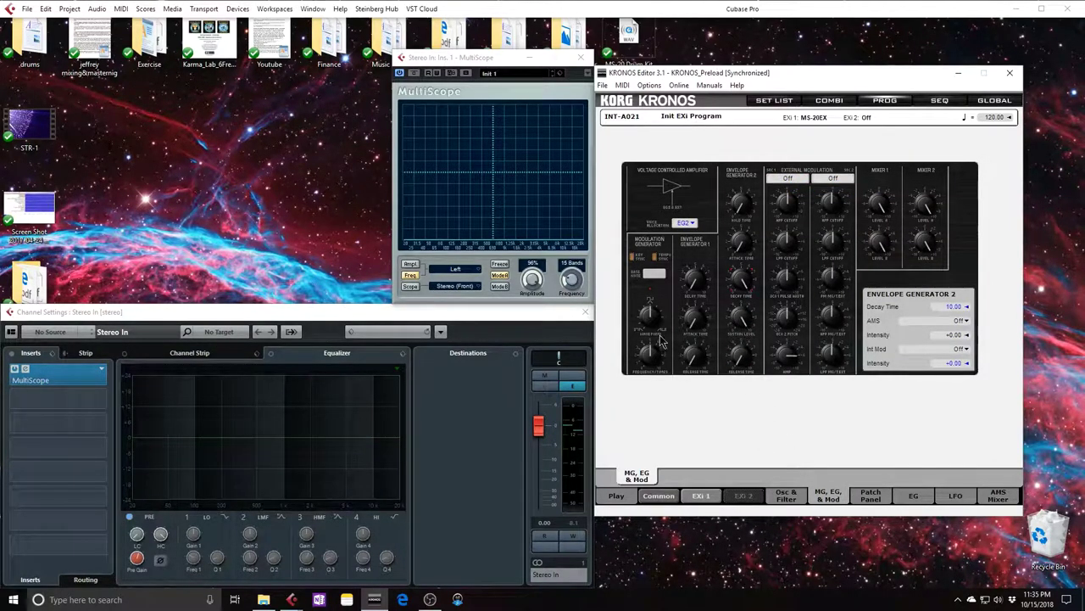
Step: Cable Wheel Out into S&H Signal In and Square Out into S&H Clock In
click(874, 497)
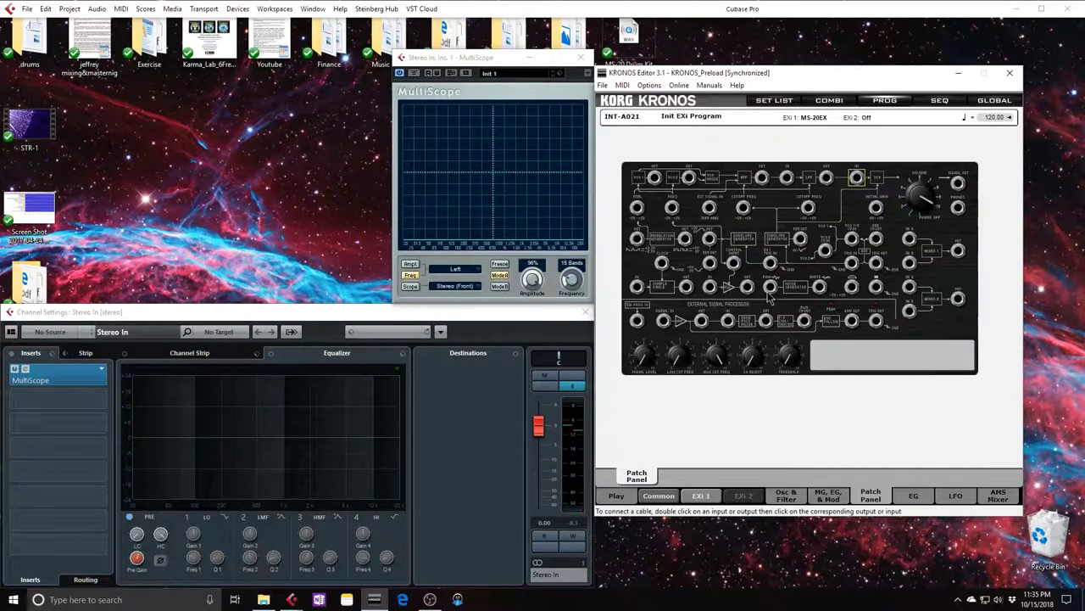
click(854, 289)
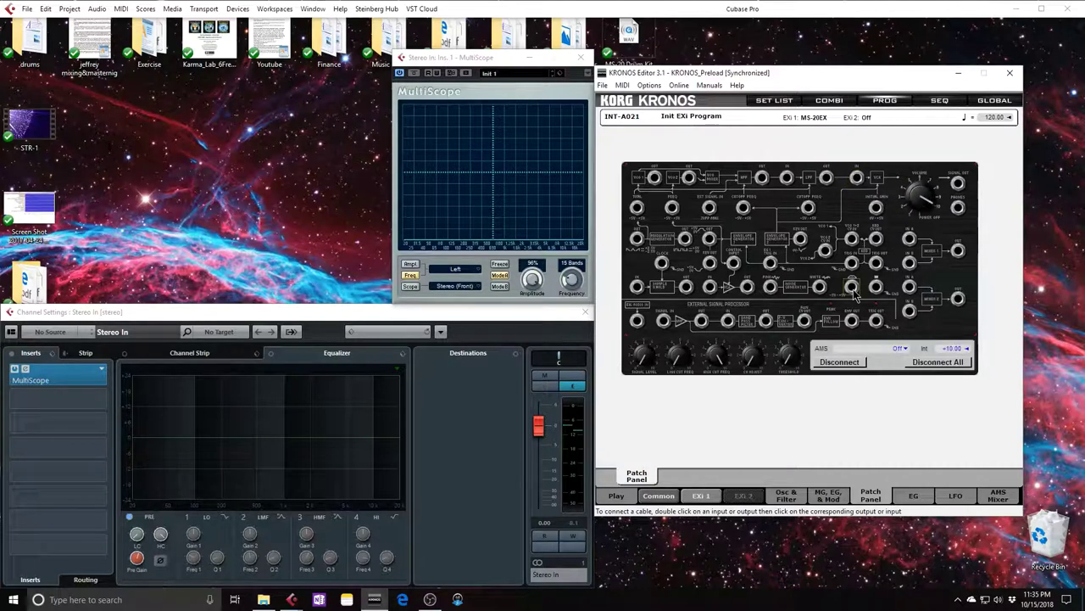
click(638, 288)
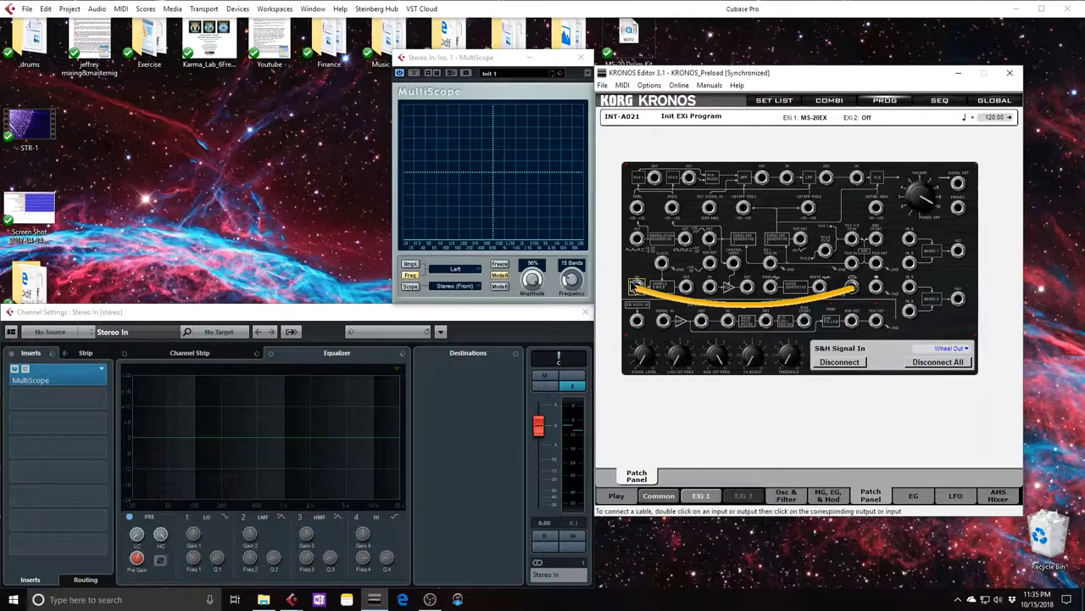
click(685, 243)
double_click(668, 264)
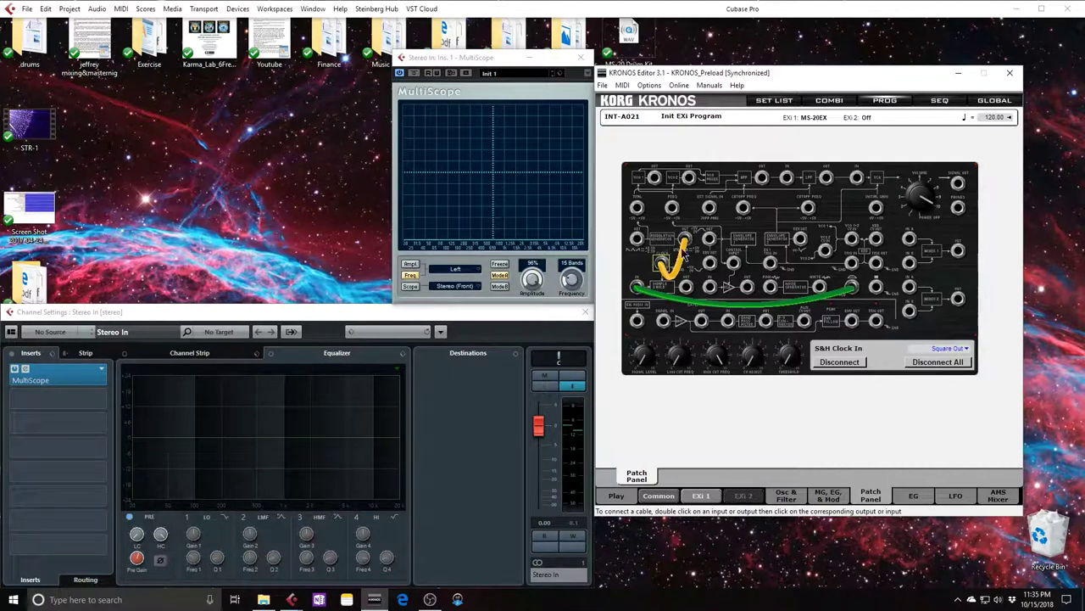
click(685, 240)
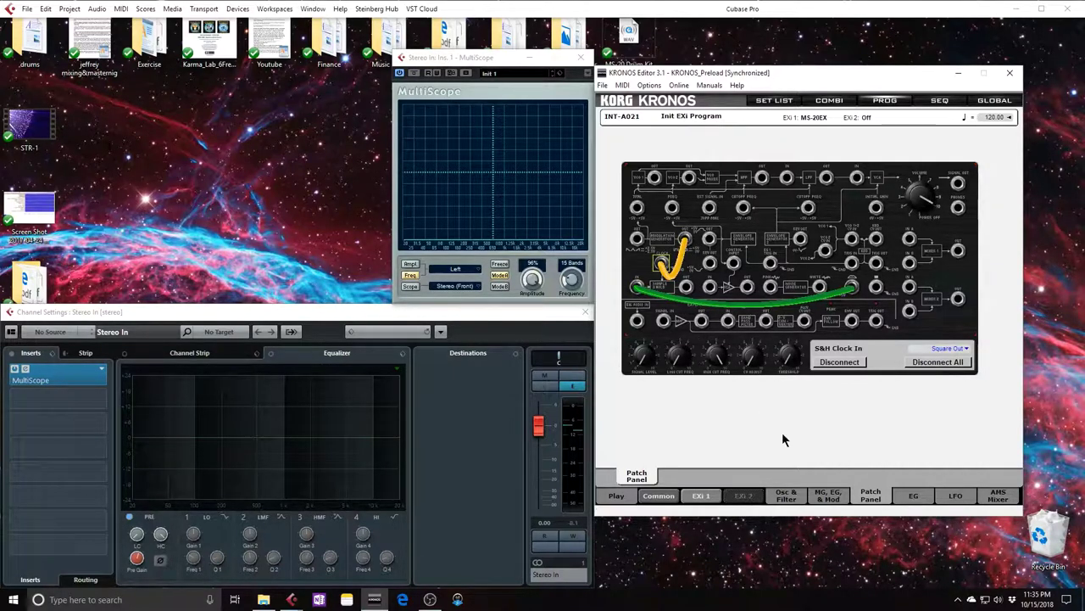
Step: Set the MG Frequency to 3.08 and enable MG Key/Tempo Sync
click(828, 496)
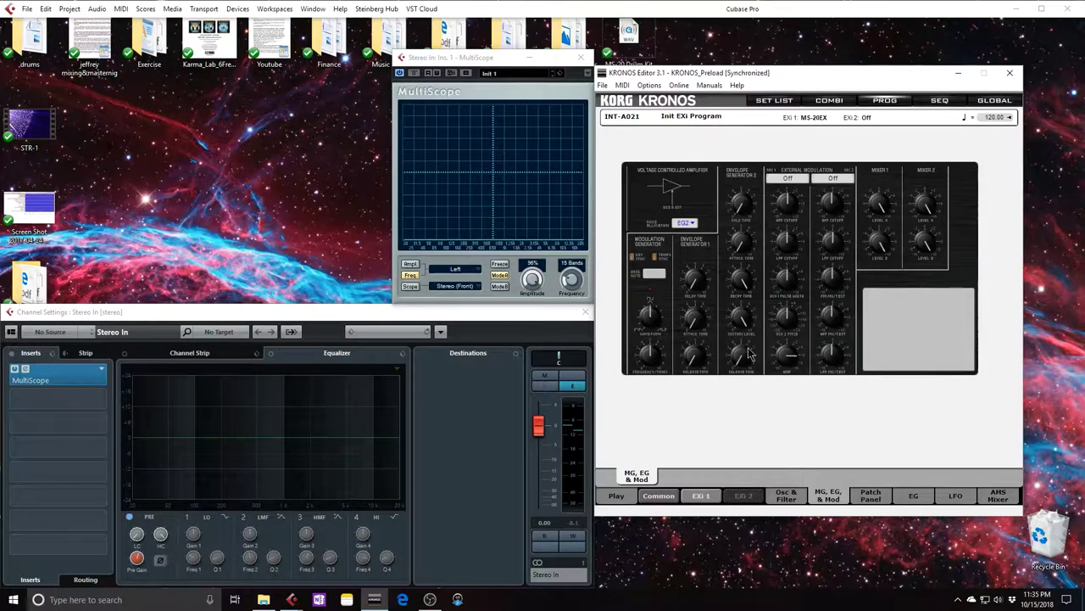
click(654, 329)
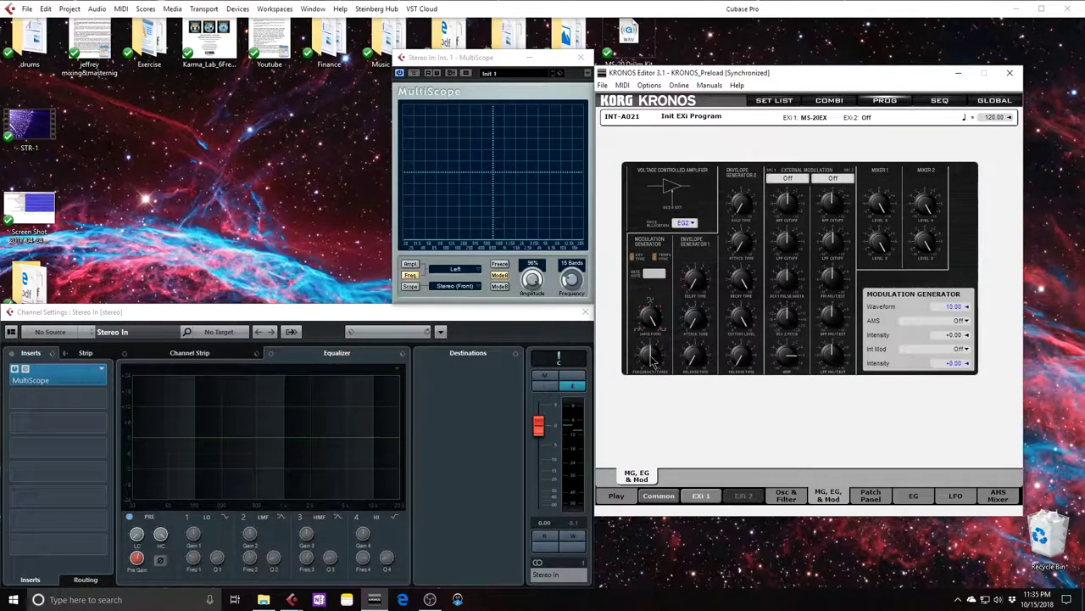
drag(650, 361, 657, 333)
click(632, 261)
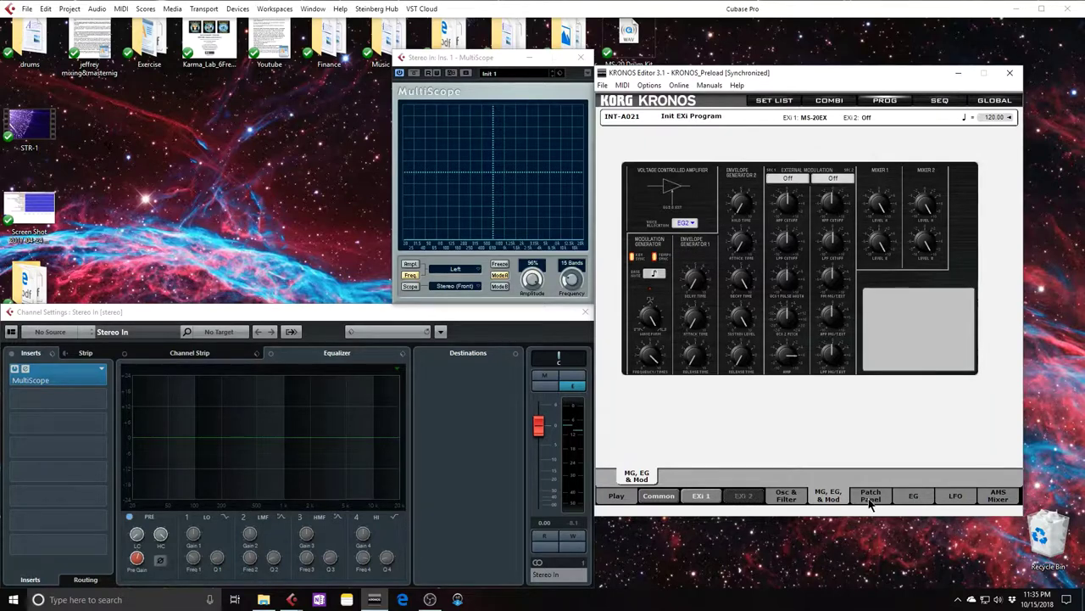
Step: Cable Sample+Hold Out into VCO Freq Control In, then confirm Osc & Filter's Frequency Mod reads 5.67
click(871, 498)
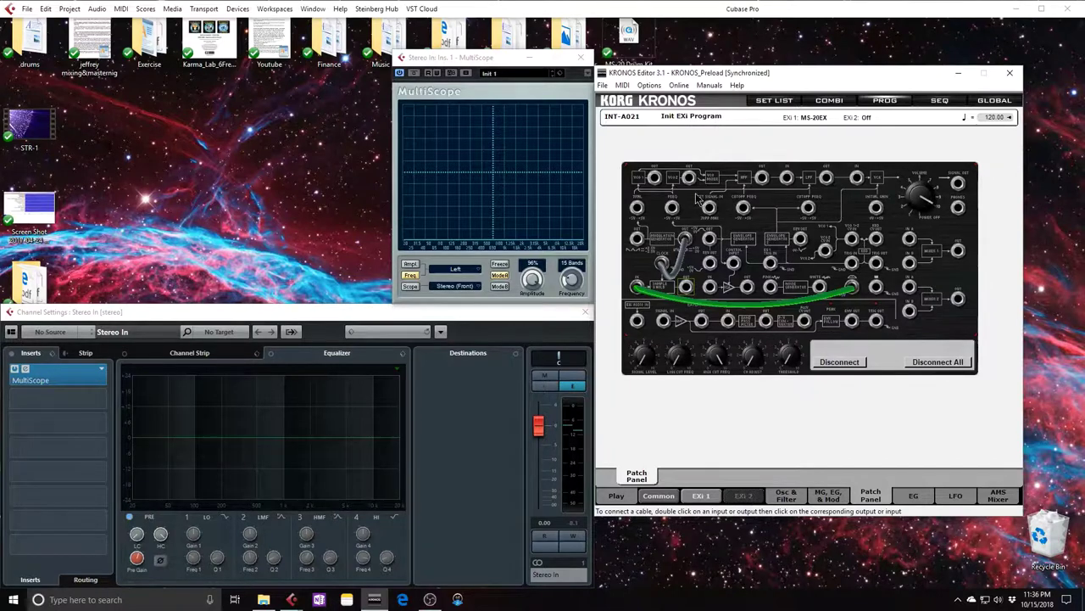
double_click(671, 208)
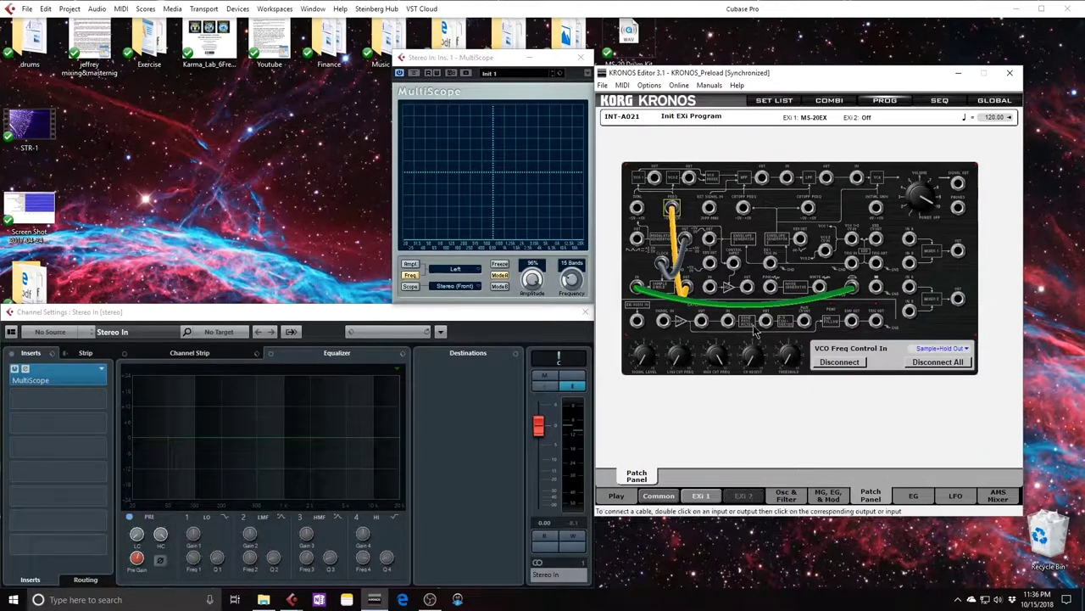
click(789, 501)
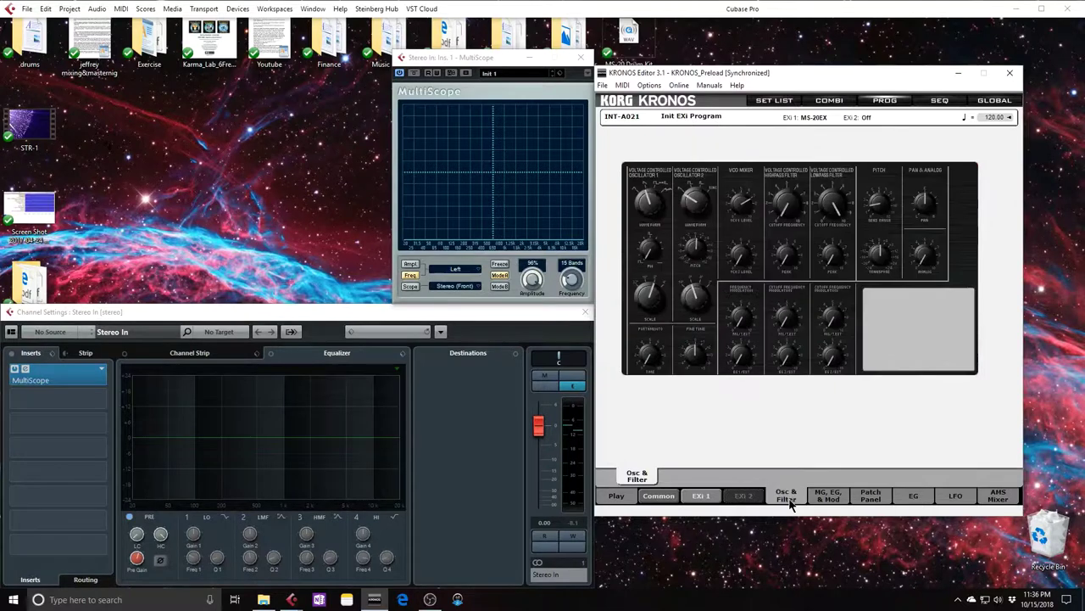
click(741, 359)
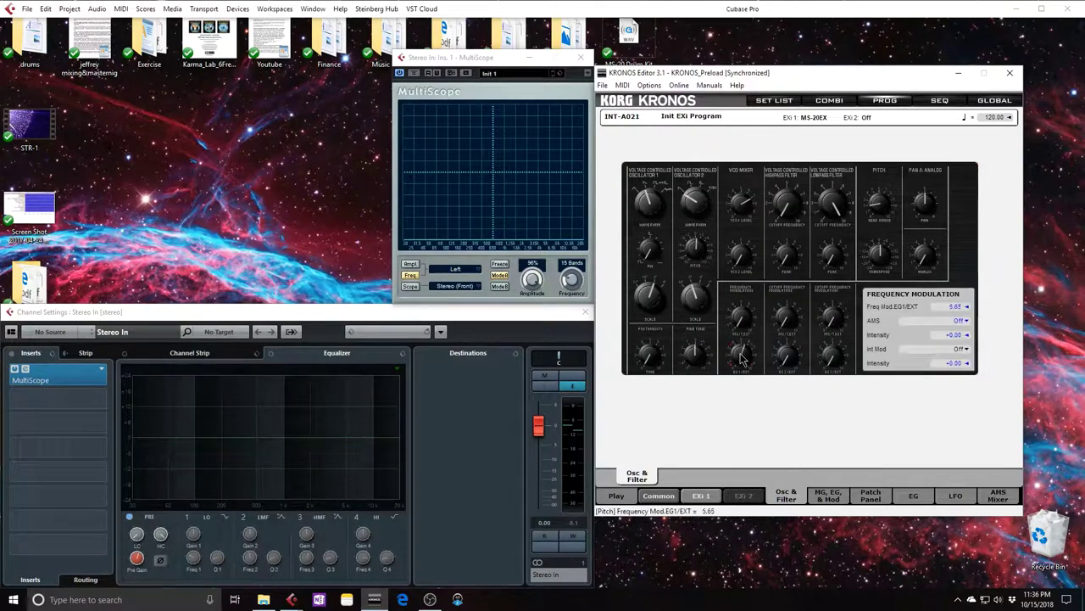
click(955, 494)
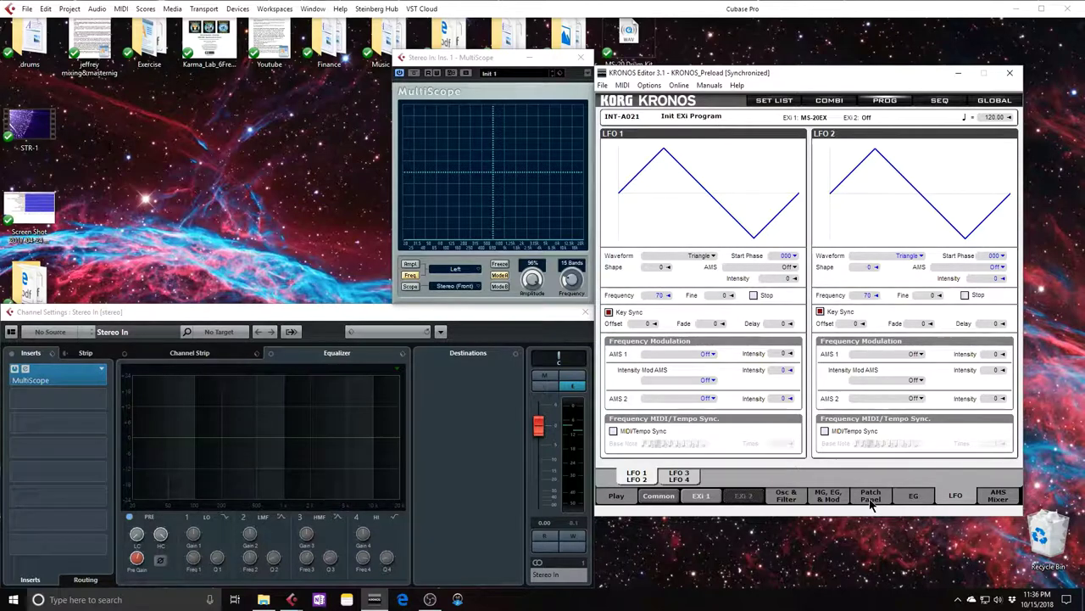
click(795, 500)
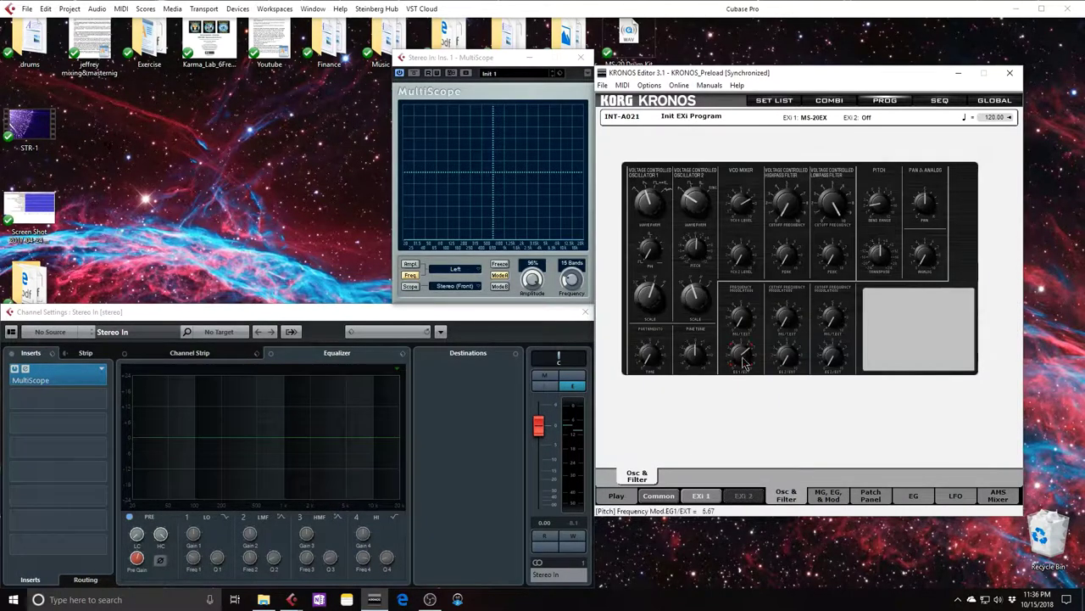
Step: Set the VCO frequency patch cable's AMS source to LFO1 with intensity +10.00
click(867, 494)
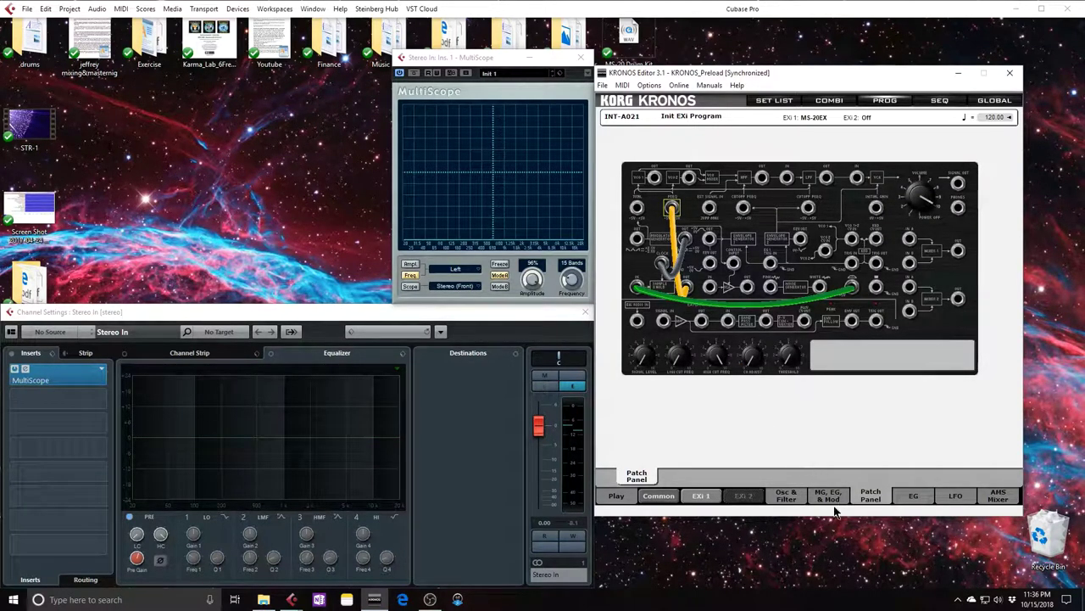
click(861, 290)
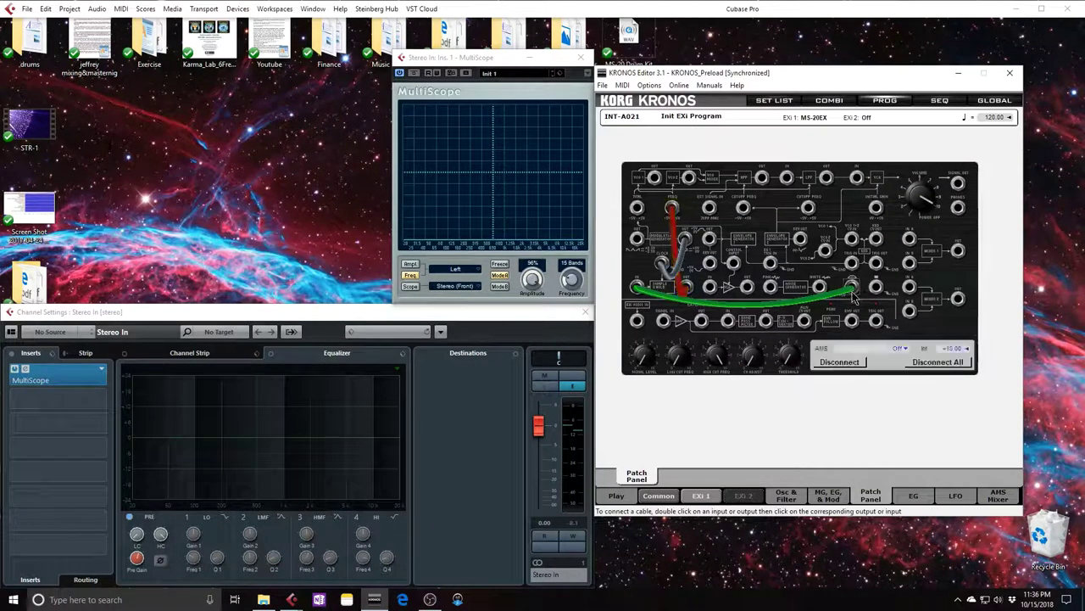
click(902, 349)
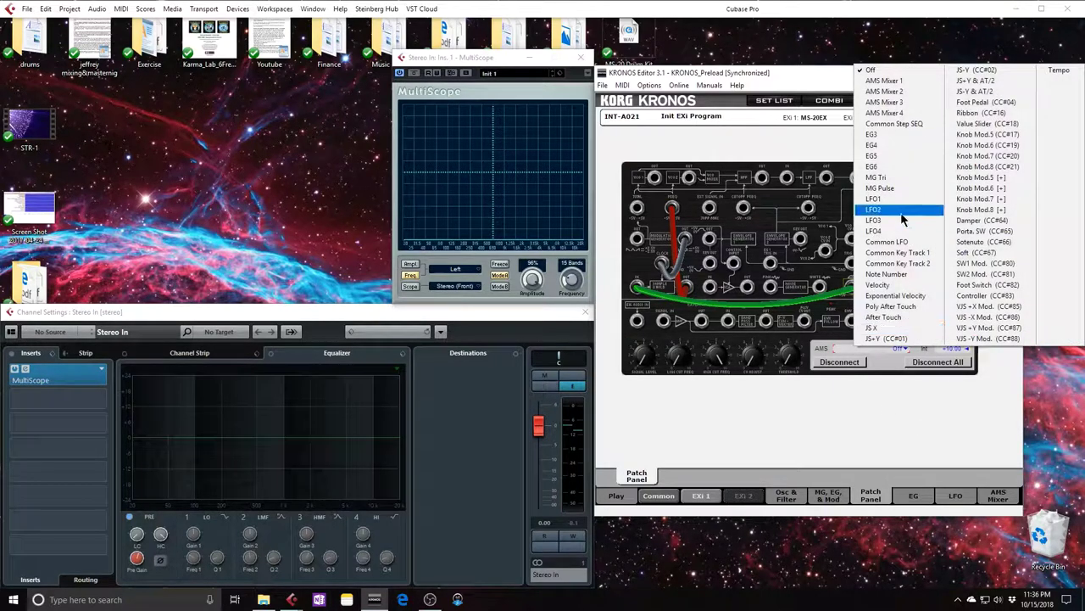
click(878, 199)
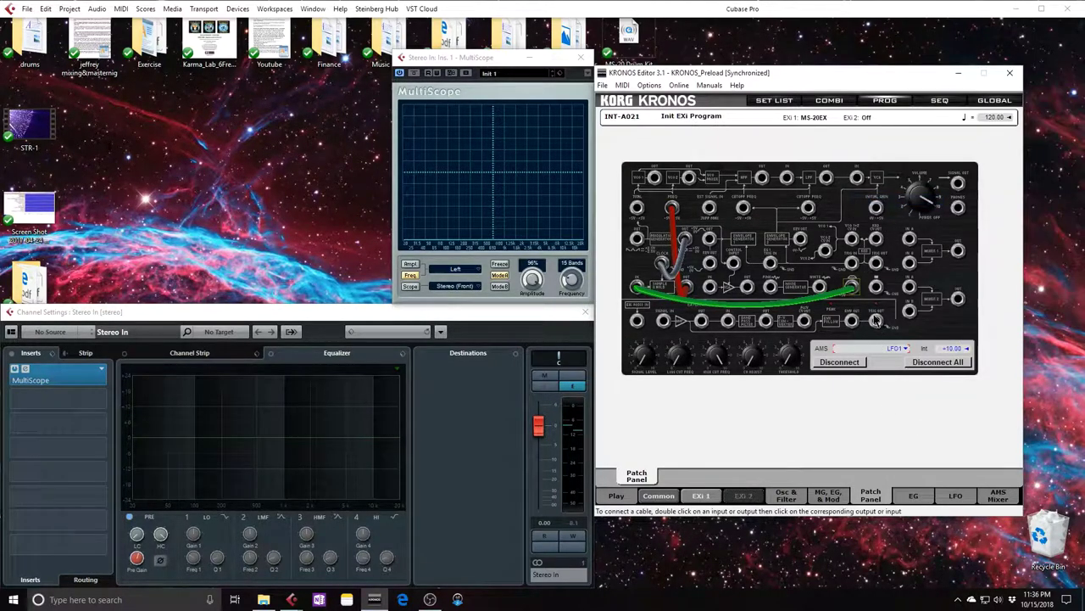
click(958, 499)
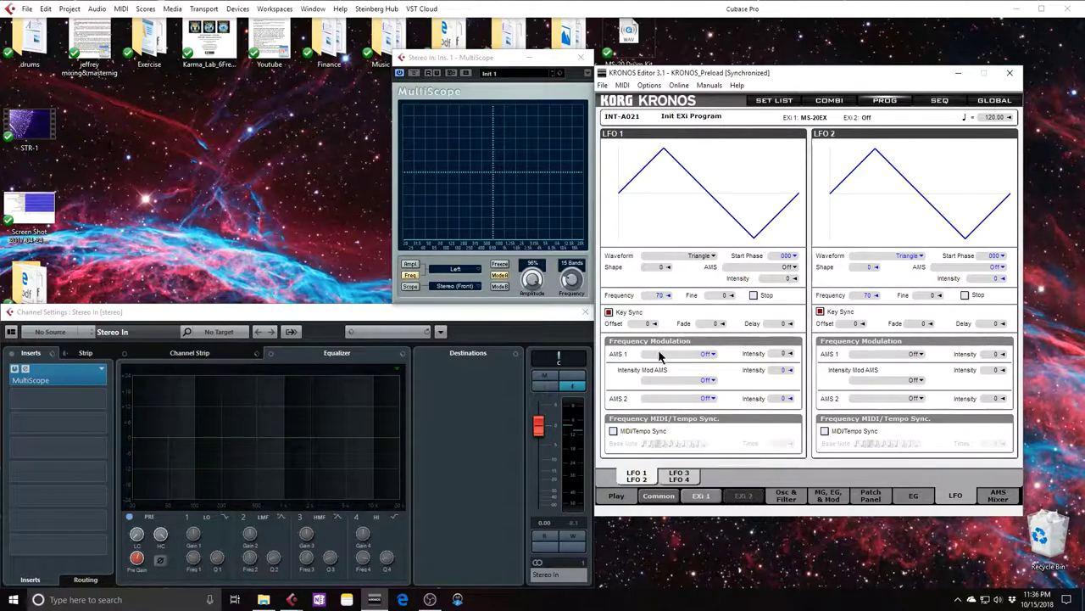
Step: Enable MIDI/Tempo Sync on LFO 1, giving a quarter-note base note at Times 1
click(613, 431)
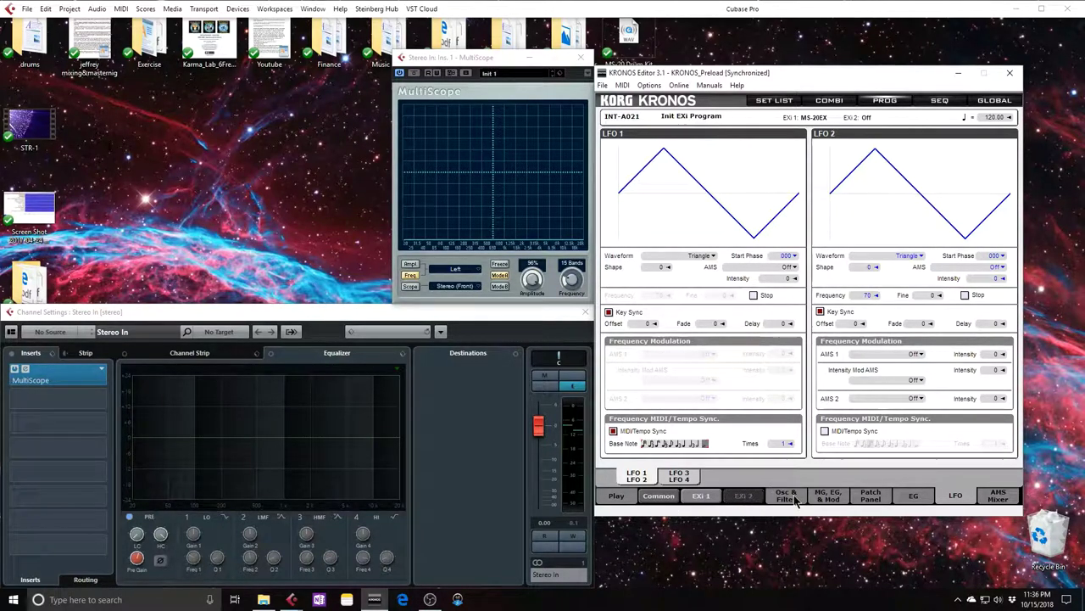
click(851, 499)
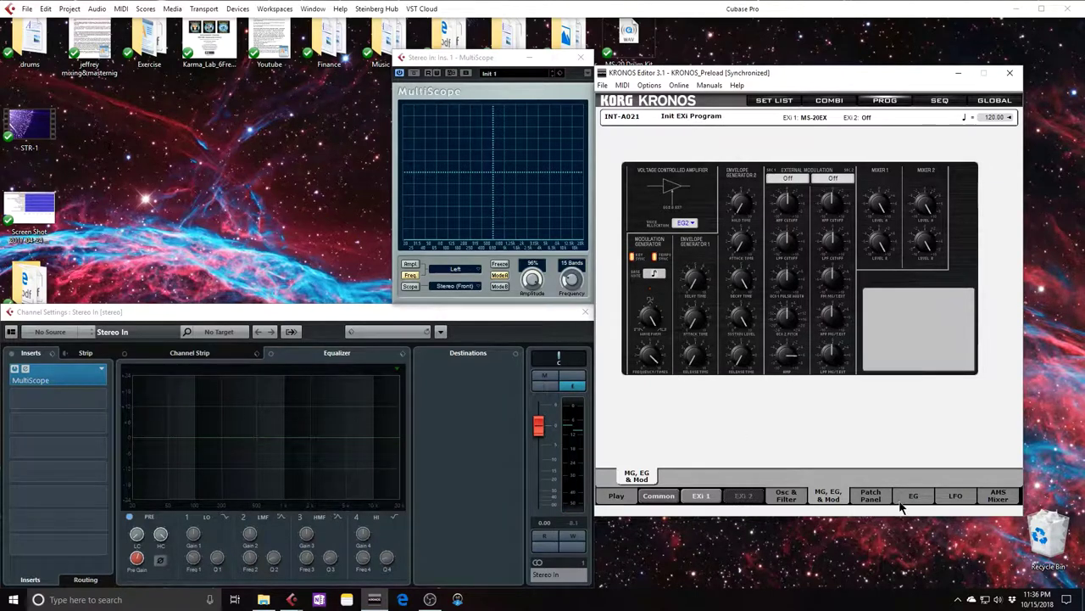
click(955, 497)
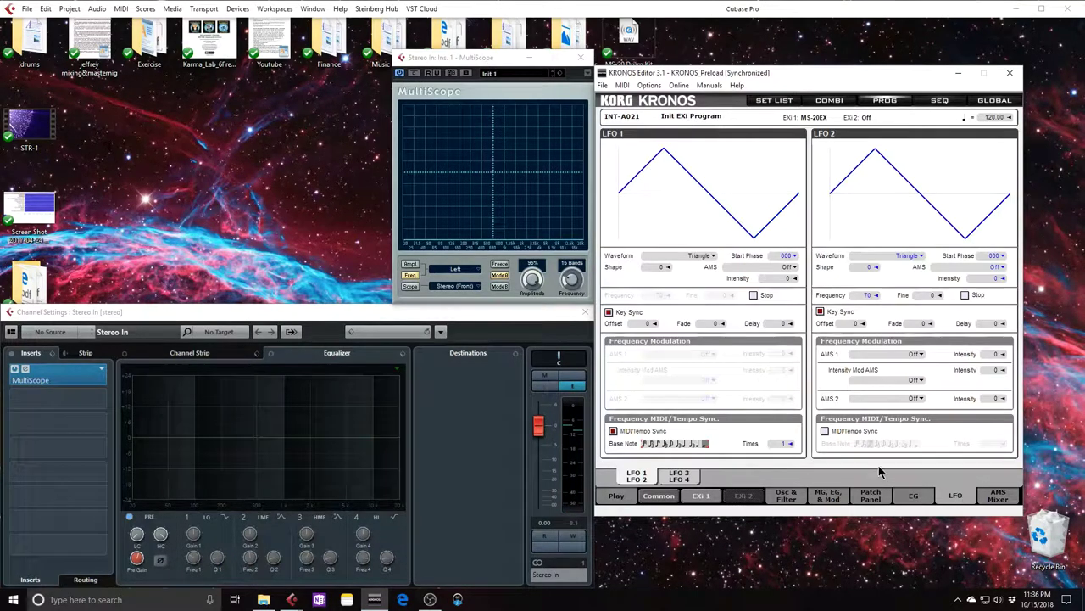
Step: Audition LFO 1 base notes from 16th, 32nd and quarter to triplet values, ending on triplet eighth
click(678, 444)
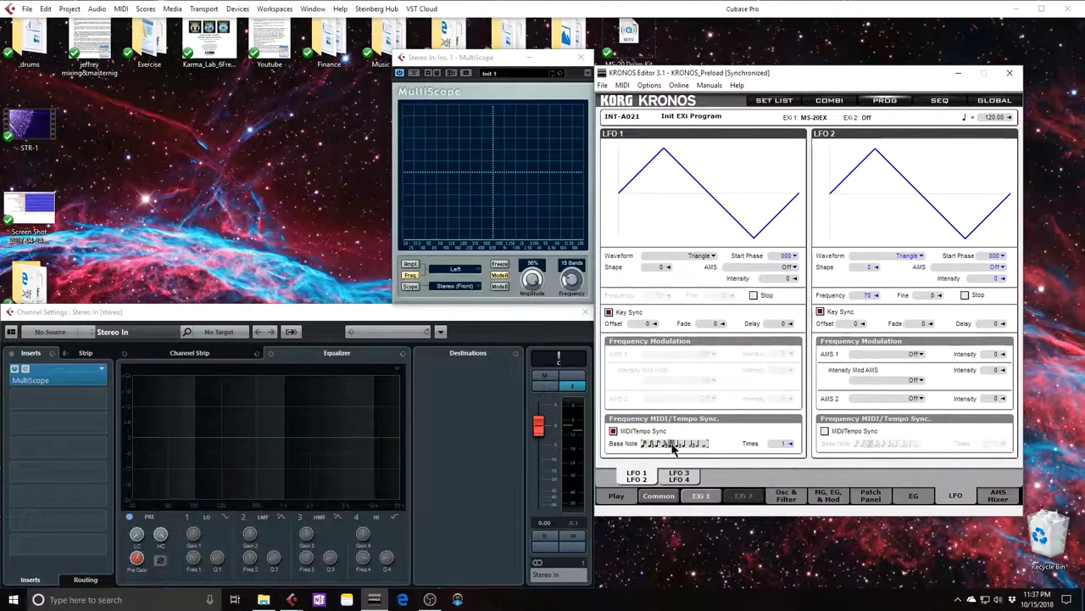
click(667, 445)
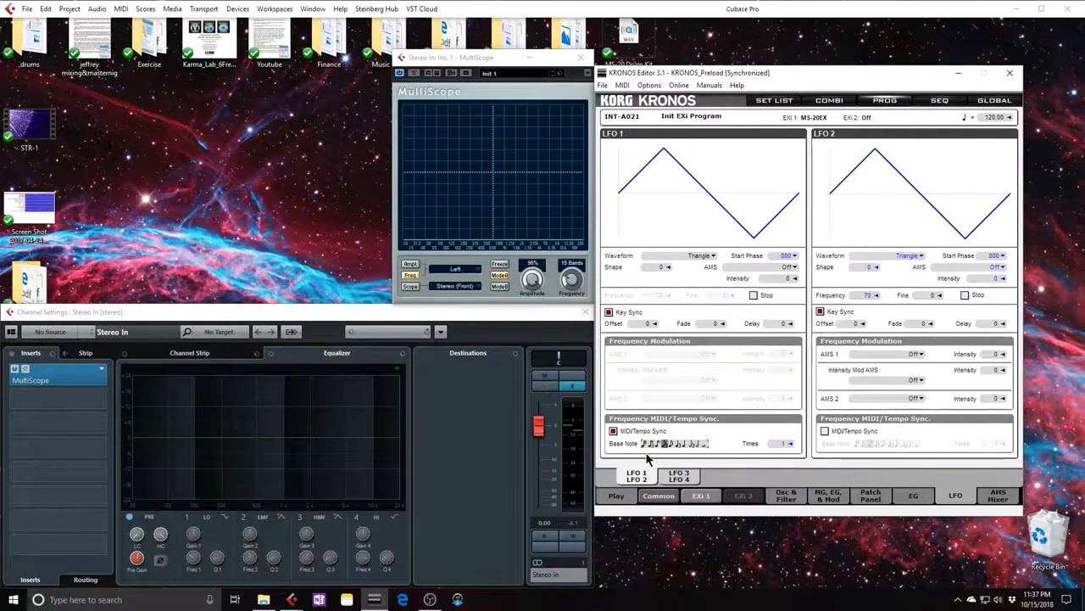
click(658, 446)
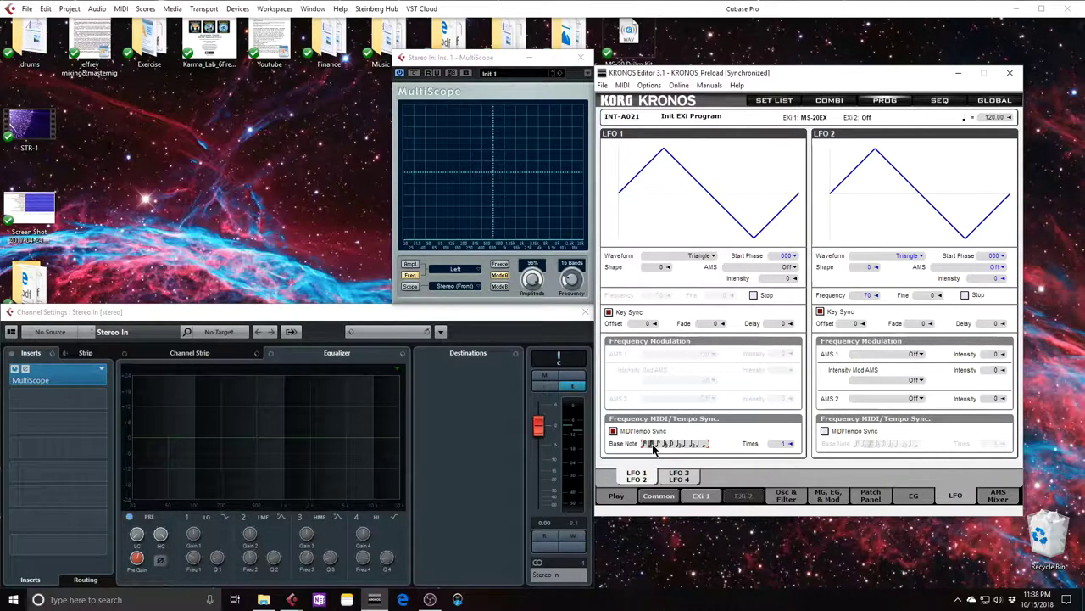
click(645, 447)
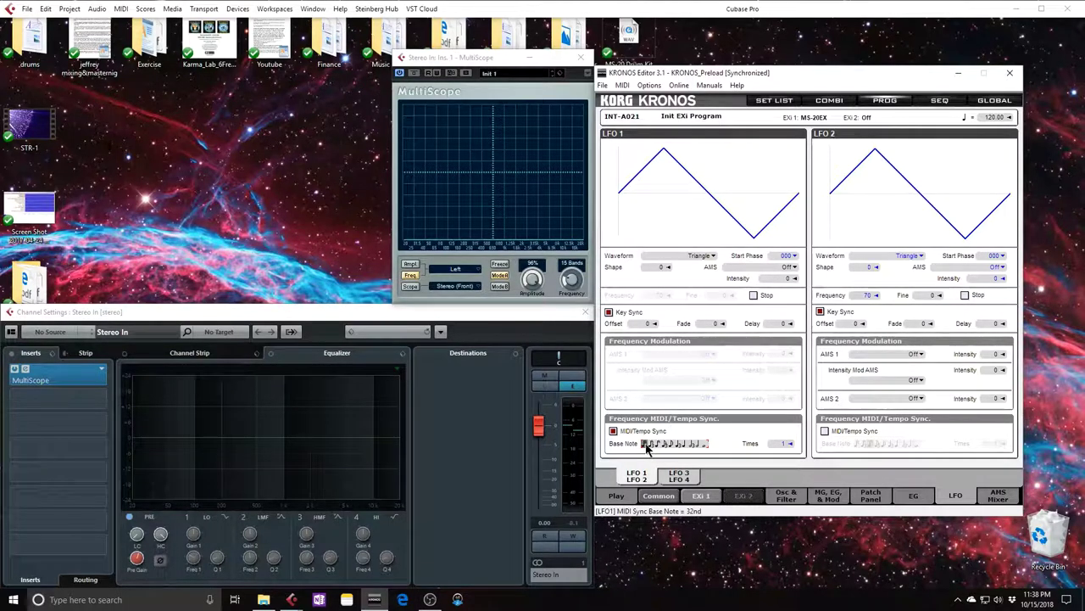
click(689, 443)
click(668, 443)
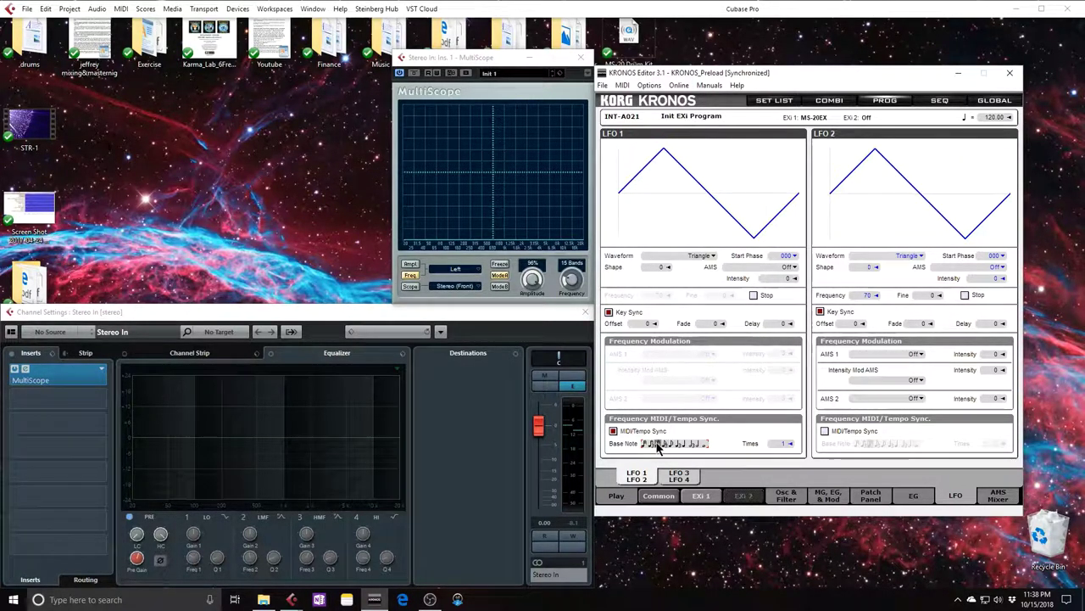
Step: Choose Triplet 16th, the leftmost icon, as LFO 1's base note
click(646, 444)
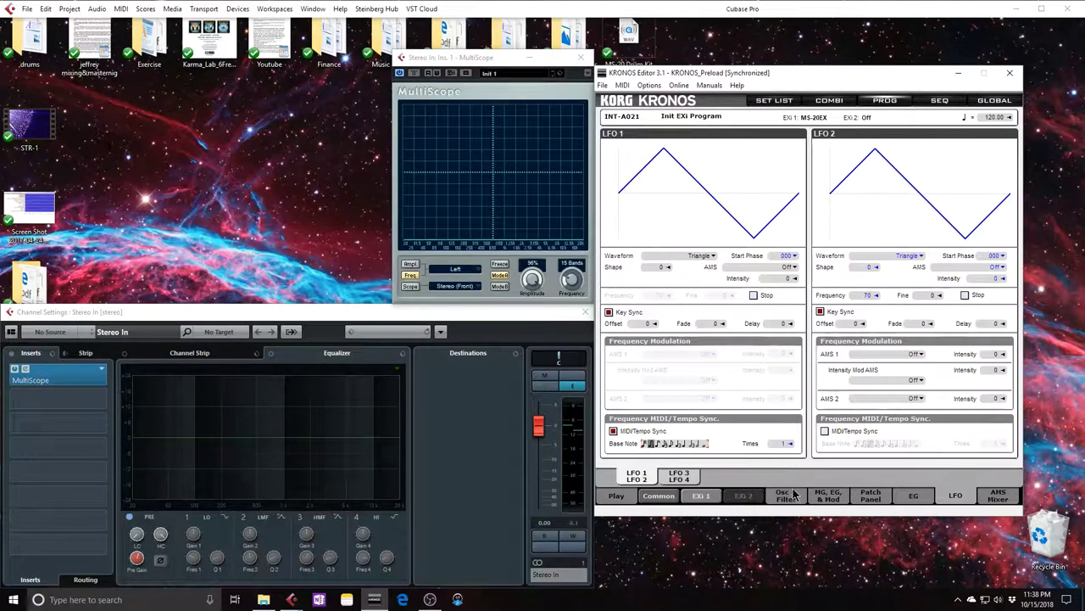